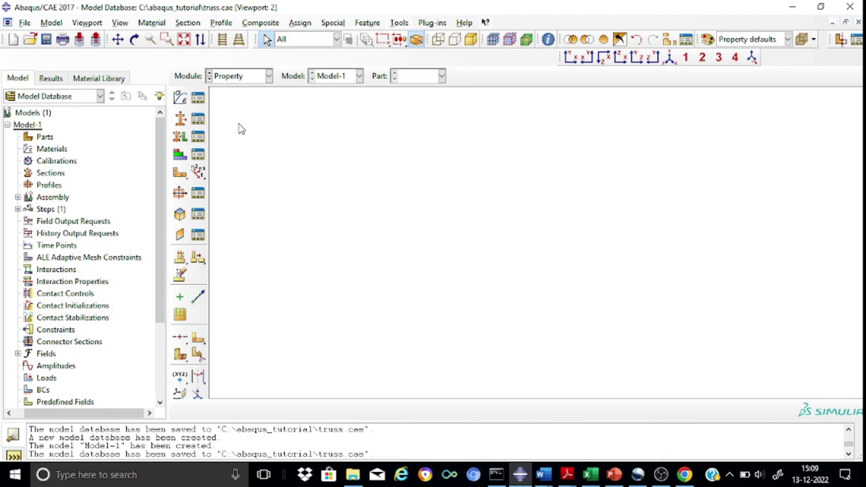
# In the Part module, create a 2D planar deformable wire part named truss with an approximate size of 10.
pyautogui.click(270, 77)
pyautogui.click(248, 89)
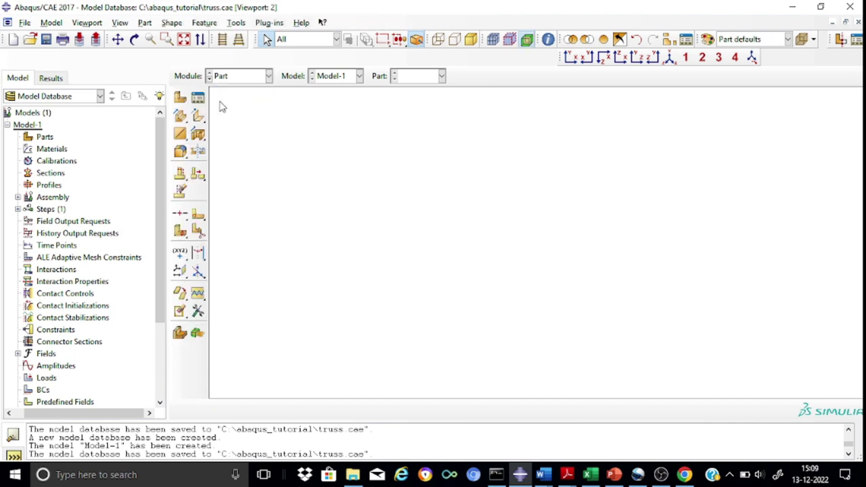
pyautogui.click(179, 99)
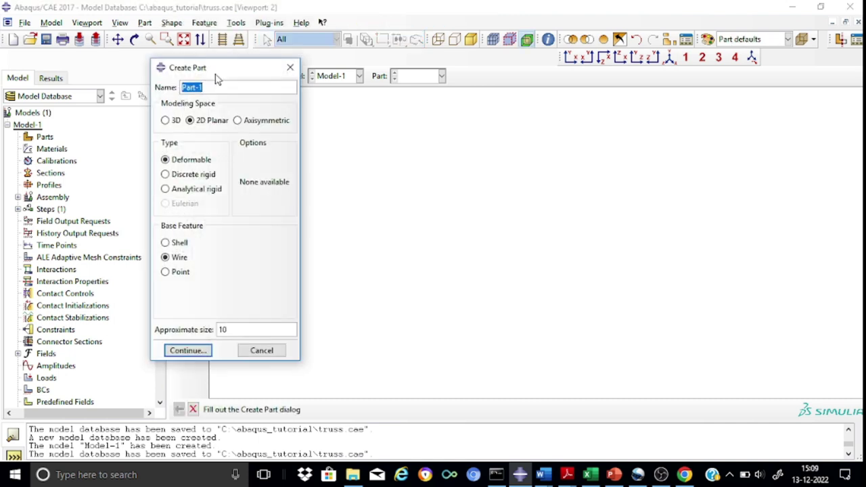
pyautogui.click(216, 87)
pyautogui.press('BackSpace')
pyautogui.press('BackSpace')
pyautogui.press('BackSpace')
pyautogui.press('BackSpace')
pyautogui.press('BackSpace')
pyautogui.press('BackSpace')
pyautogui.write('truss')
pyautogui.click(189, 350)
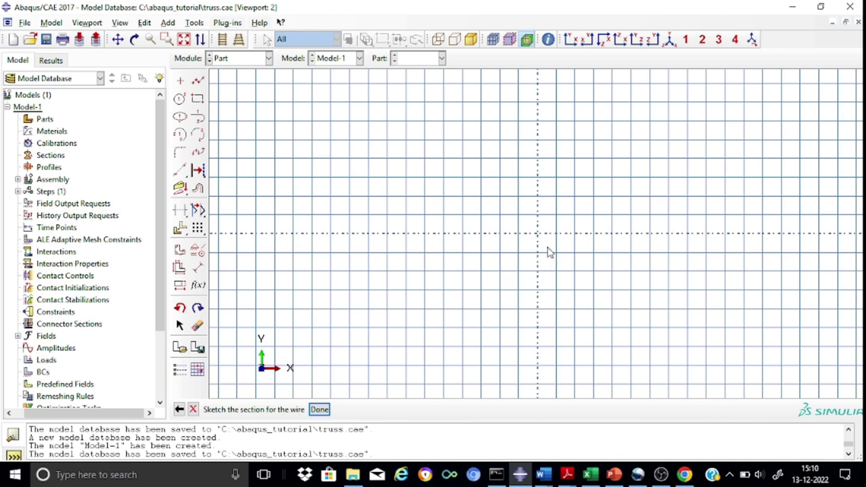
# Sketch the truss outline with connected lines through 0,0, -2,0, 0,1.5 and 2,0, closing back at 0,0.
pyautogui.click(198, 81)
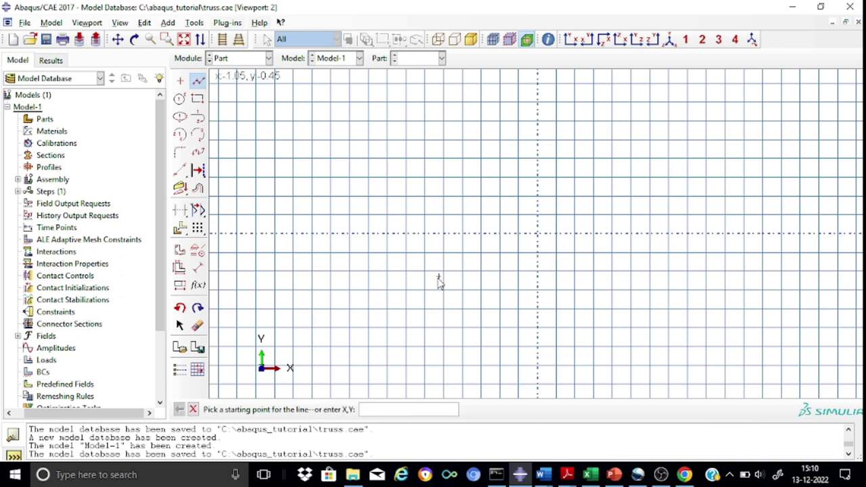
pyautogui.write('0,0')
pyautogui.press('Return')
pyautogui.write('2')
pyautogui.press('BackSpace')
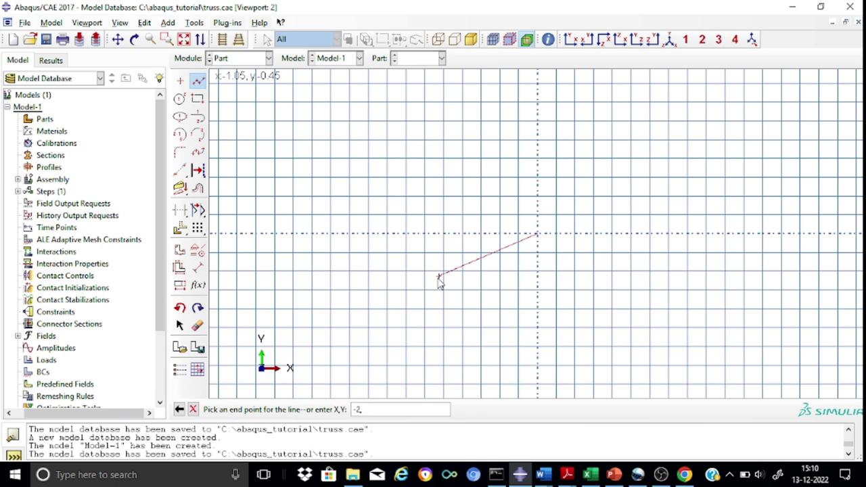
pyautogui.press('Return')
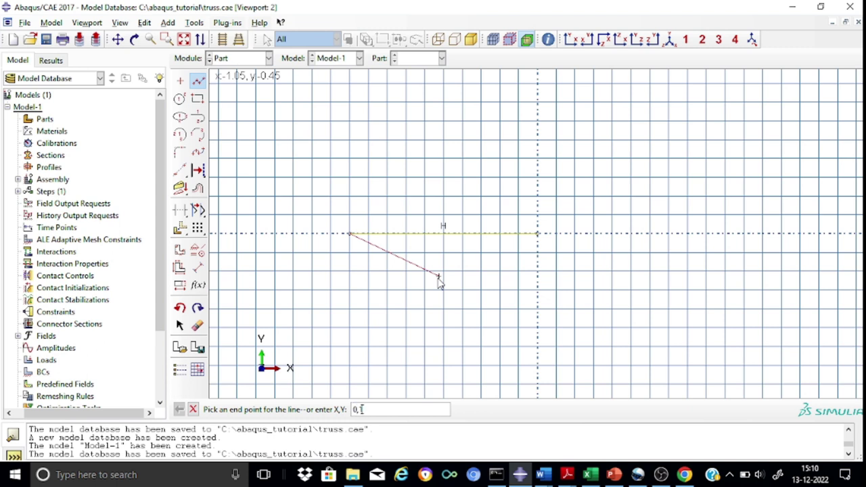
pyautogui.write('0,1.5')
pyautogui.press('Return')
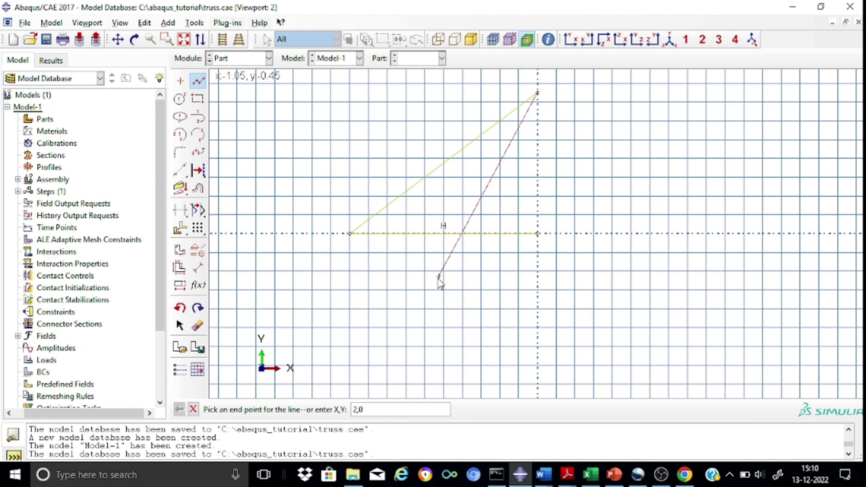
pyautogui.press('Return')
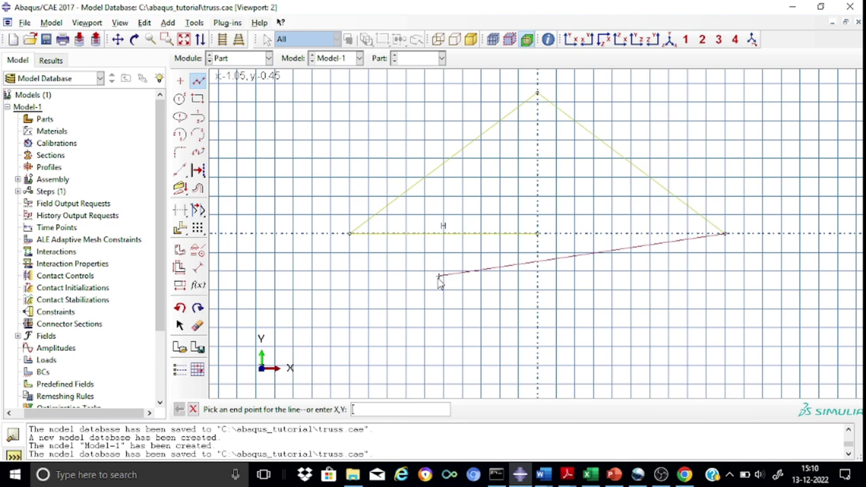
pyautogui.press('Return')
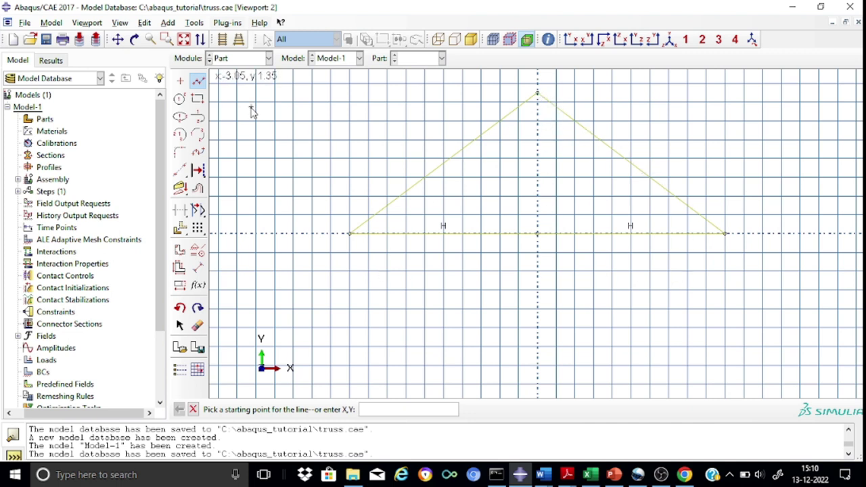
# Add the vertical member from the apex at 0,1.5 to the origin and finish the wire sketch.
pyautogui.click(537, 94)
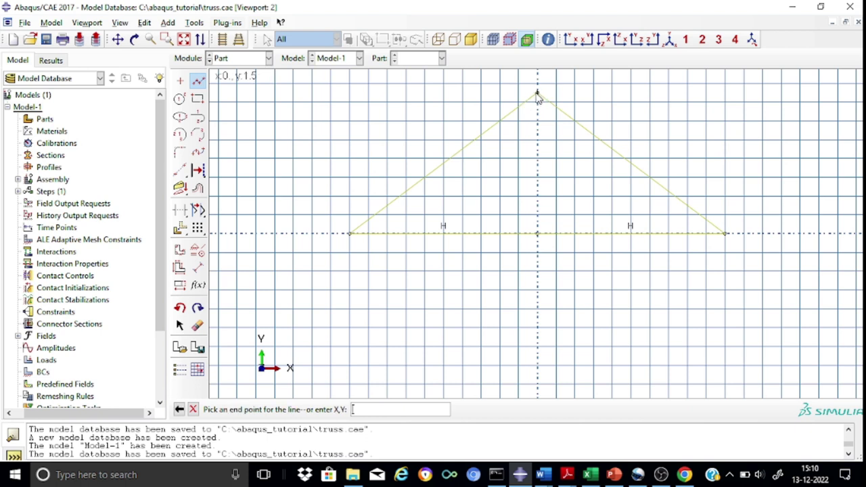
pyautogui.click(538, 234)
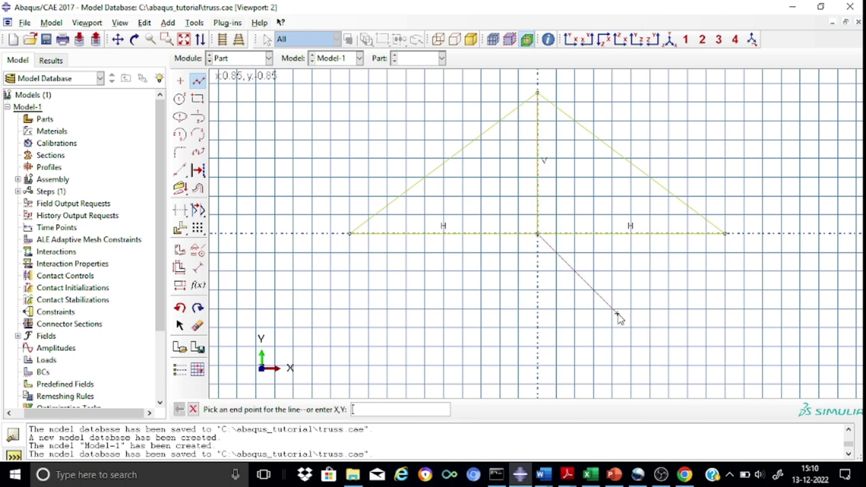
pyautogui.press('Escape')
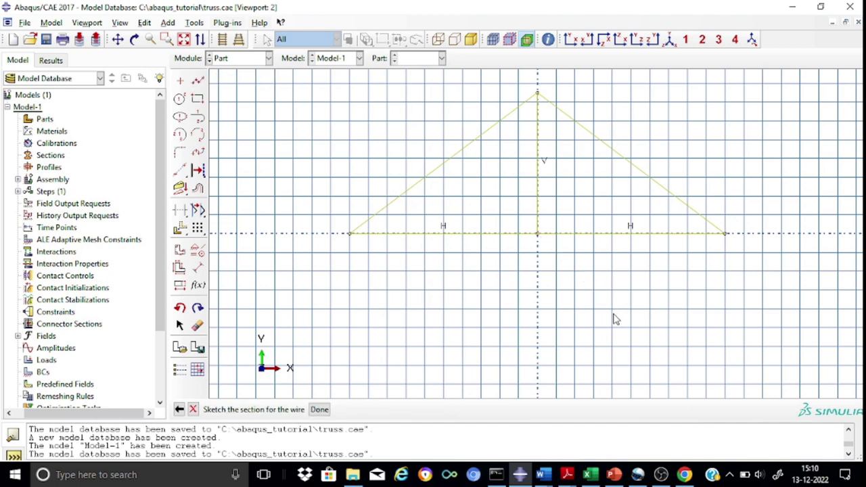
pyautogui.click(319, 410)
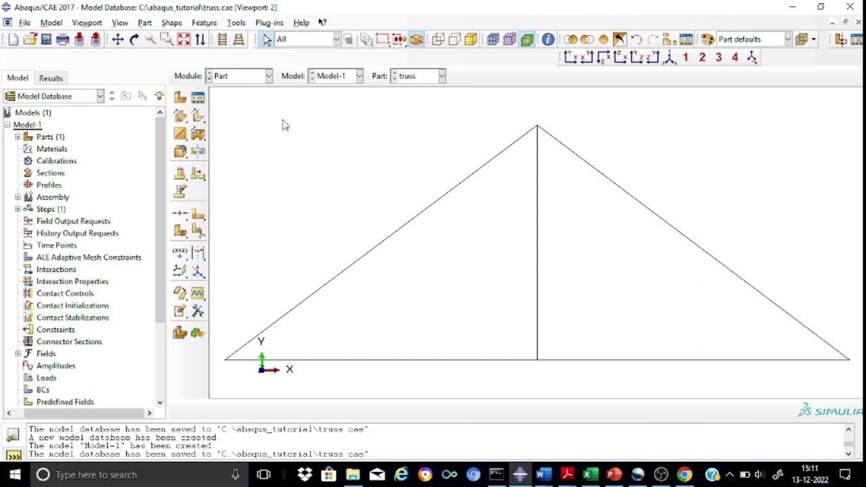
# Start a new material in the Property module and name it steel.
pyautogui.click(270, 78)
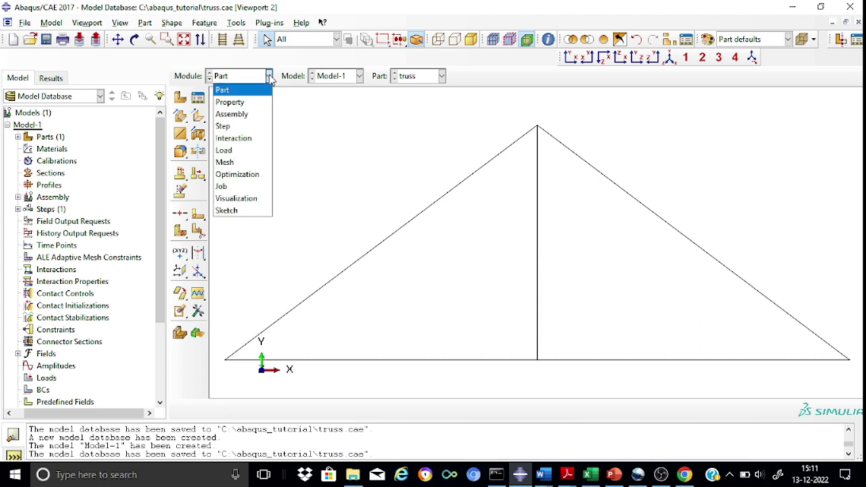
pyautogui.click(244, 101)
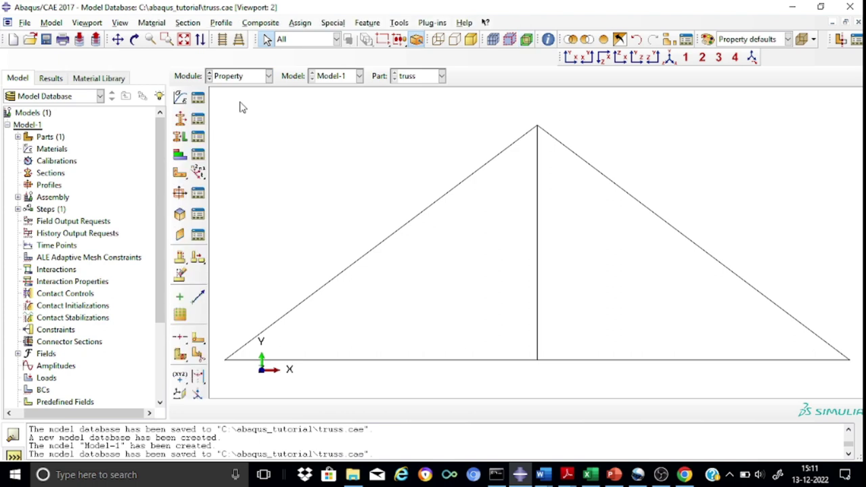
pyautogui.click(180, 98)
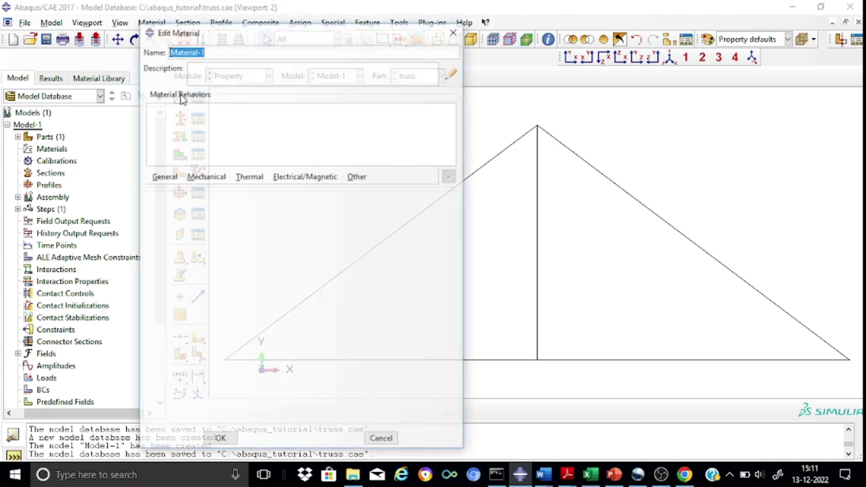
pyautogui.click(218, 50)
pyautogui.press('BackSpace')
pyautogui.press('BackSpace')
pyautogui.press('BackSpace')
pyautogui.press('BackSpace')
pyautogui.press('BackSpace')
pyautogui.press('BackSpace')
pyautogui.press('BackSpace')
pyautogui.press('BackSpace')
pyautogui.press('BackSpace')
pyautogui.press('BackSpace')
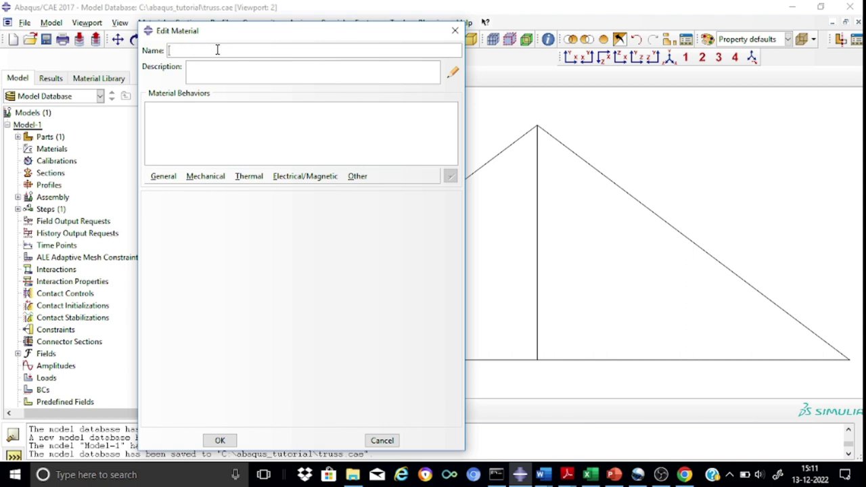
pyautogui.write('steel')
# Give the steel material isotropic elastic behavior with Young's modulus 2e8 and Poisson's ratio 0.30.
pyautogui.click(220, 178)
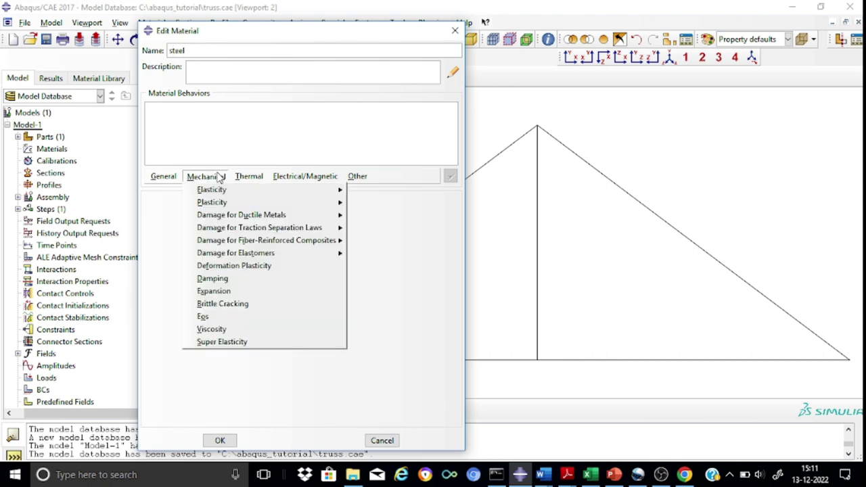
pyautogui.moveTo(222, 193)
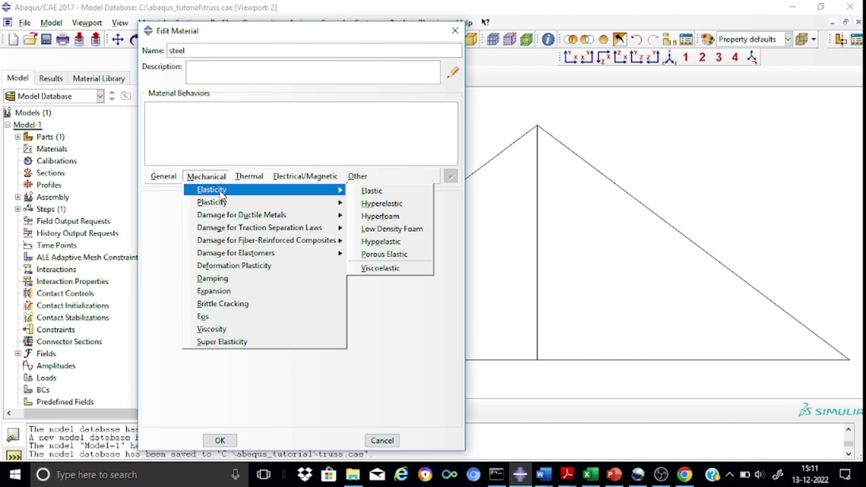
pyautogui.click(361, 193)
pyautogui.click(189, 349)
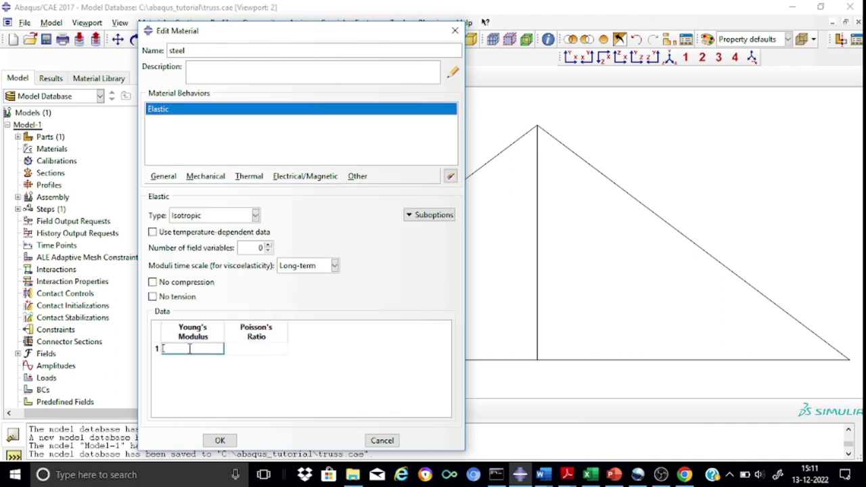
pyautogui.write('2e8')
pyautogui.click(254, 350)
pyautogui.write('0.30')
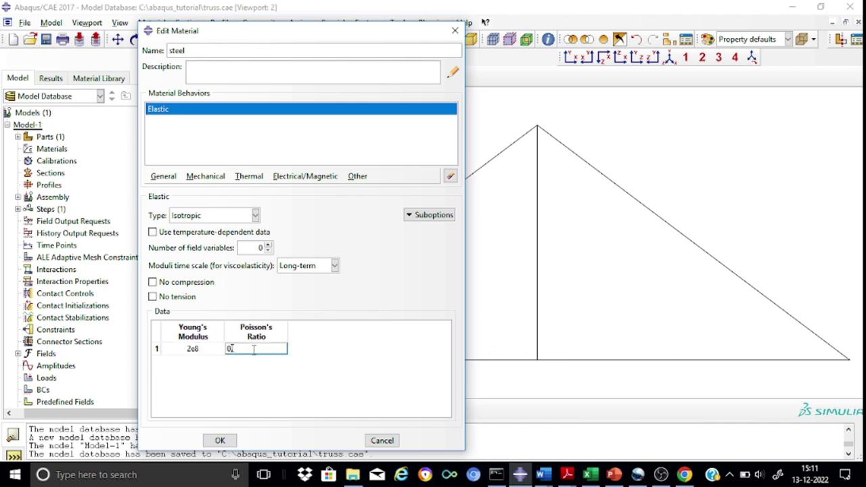
pyautogui.click(220, 440)
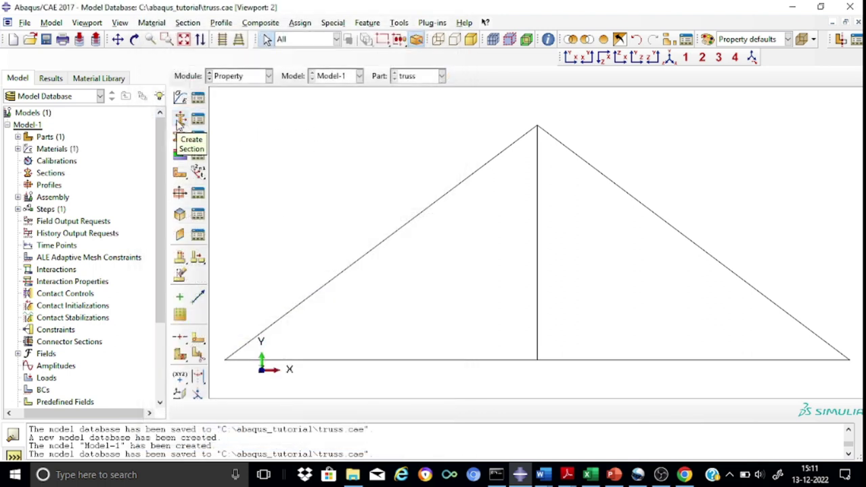
# Create a truss section named Section-truss in the beam category, using steel and a cross-sectional area of 1e-4.
pyautogui.click(179, 120)
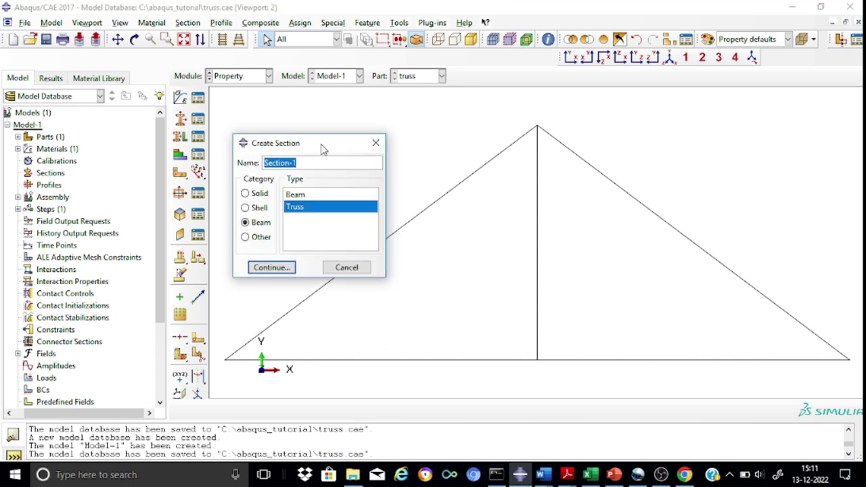
pyautogui.click(302, 163)
pyautogui.press('BackSpace')
pyautogui.write('truss')
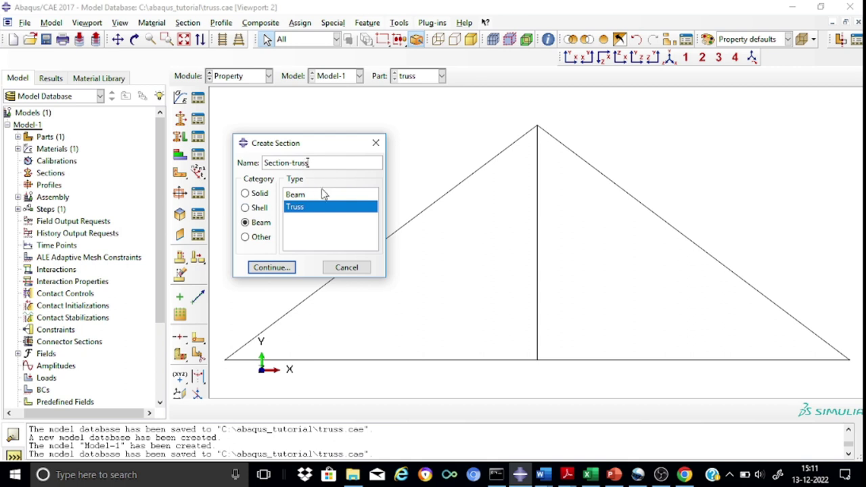
pyautogui.click(272, 269)
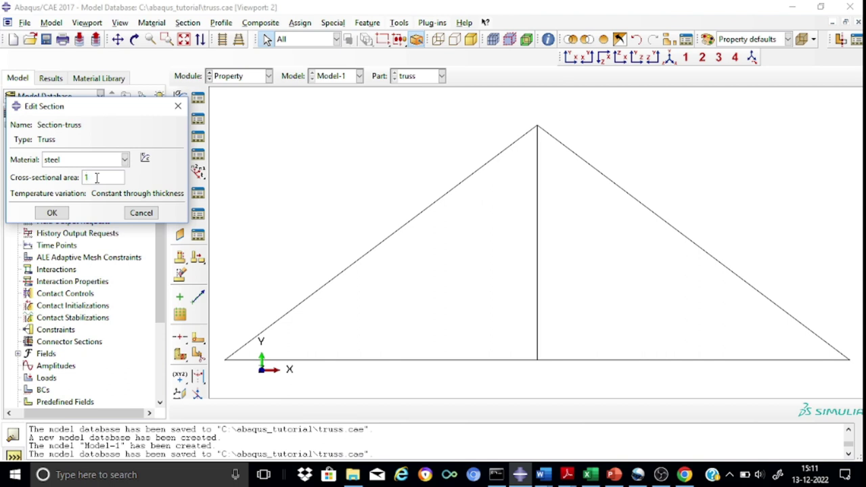
pyautogui.write('e-4')
pyautogui.click(62, 213)
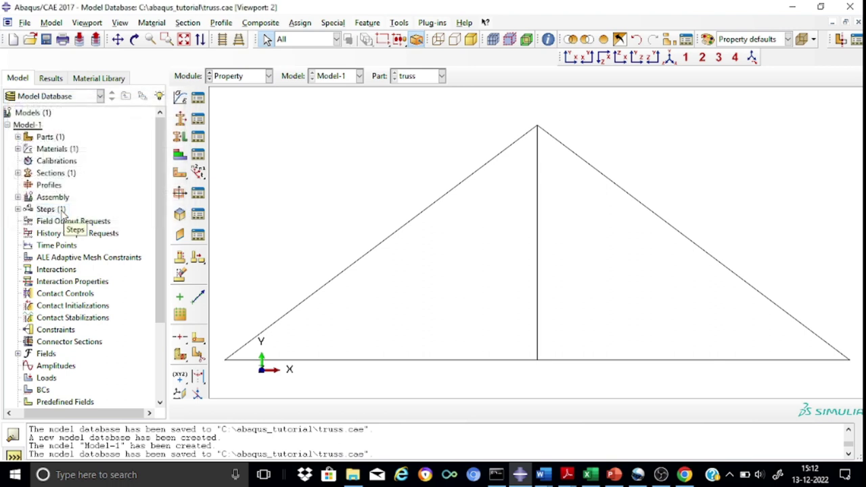
# Assign Section-truss to all members of the truss part, creating the region set Set-1.
pyautogui.click(178, 140)
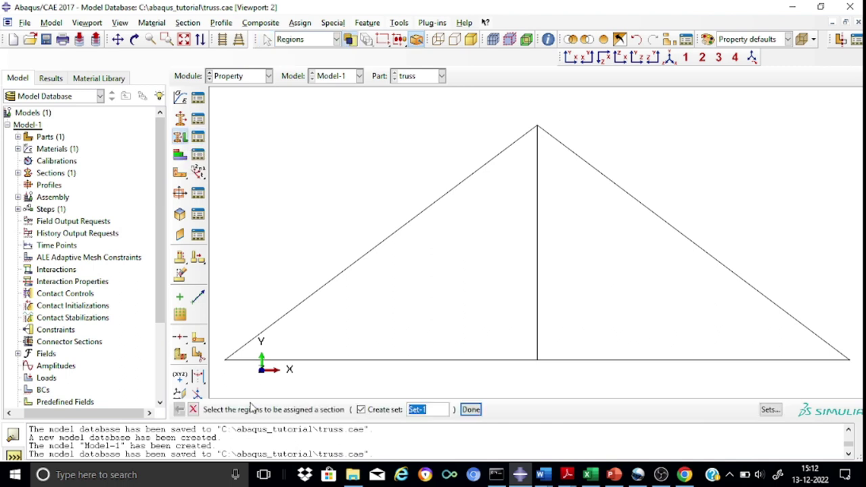
pyautogui.moveTo(317, 109); pyautogui.dragTo(735, 385)
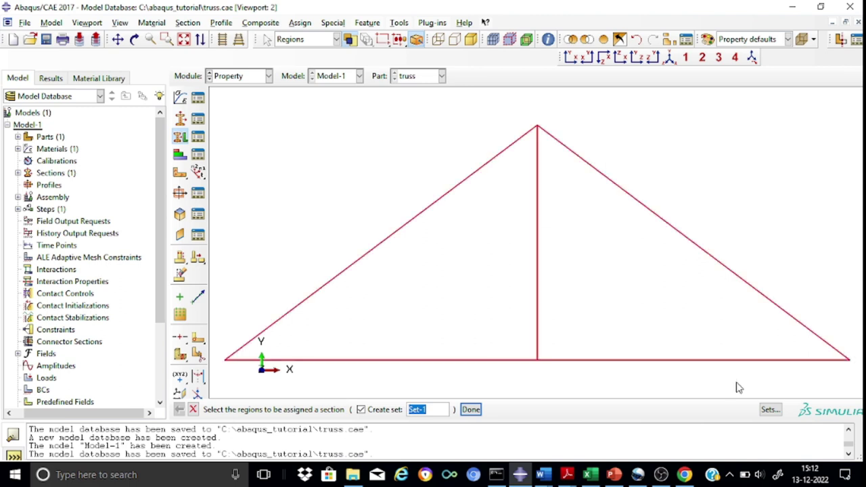
pyautogui.click(471, 410)
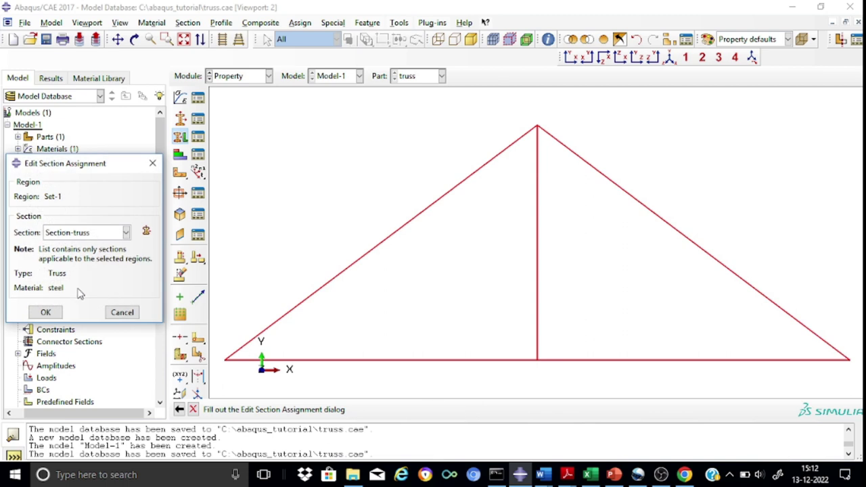
pyautogui.click(46, 313)
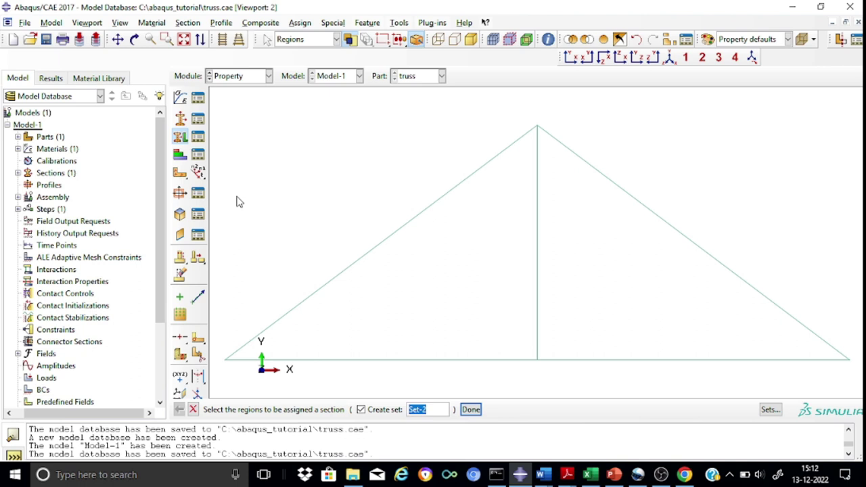
# In the Assembly module, create a dependent instance of the truss part.
pyautogui.click(269, 76)
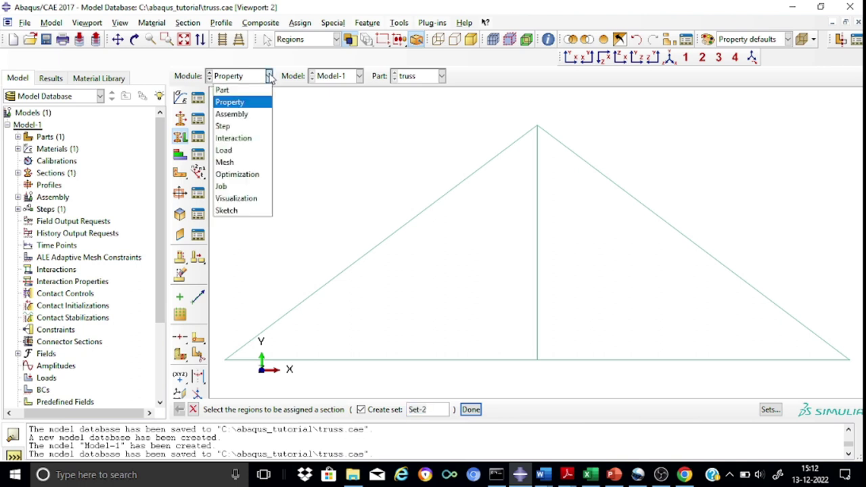
pyautogui.click(242, 115)
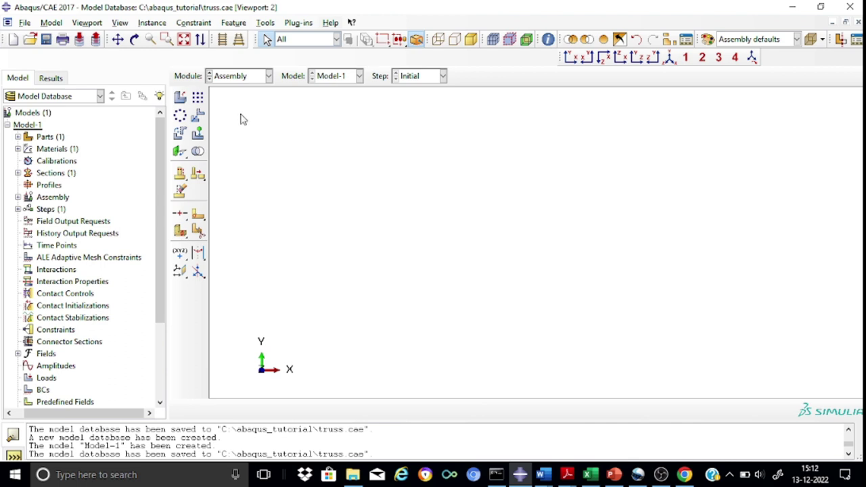
pyautogui.click(180, 98)
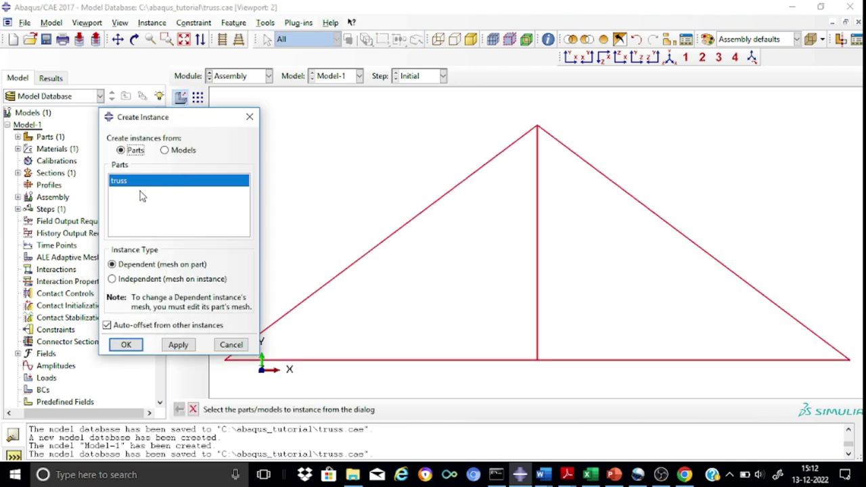
pyautogui.click(129, 345)
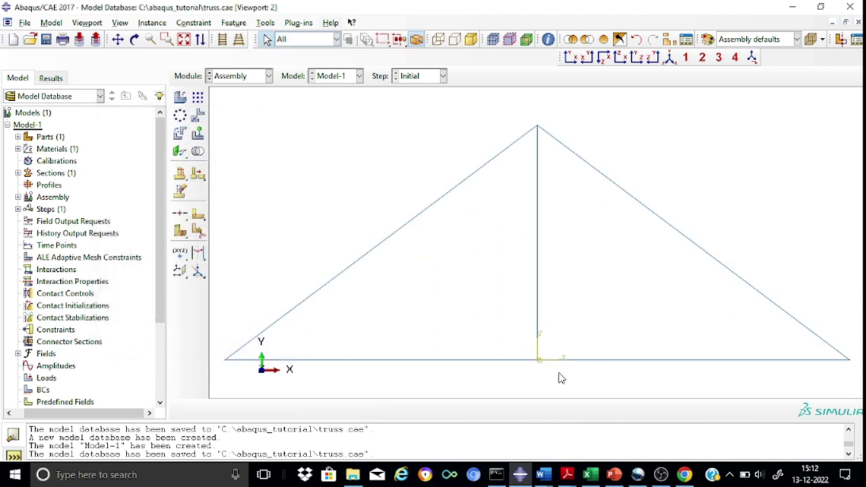
# In the Step module, create a Static, General step named Step-load after the Initial step, keeping time period 1 and Nlgeom off.
pyautogui.click(269, 77)
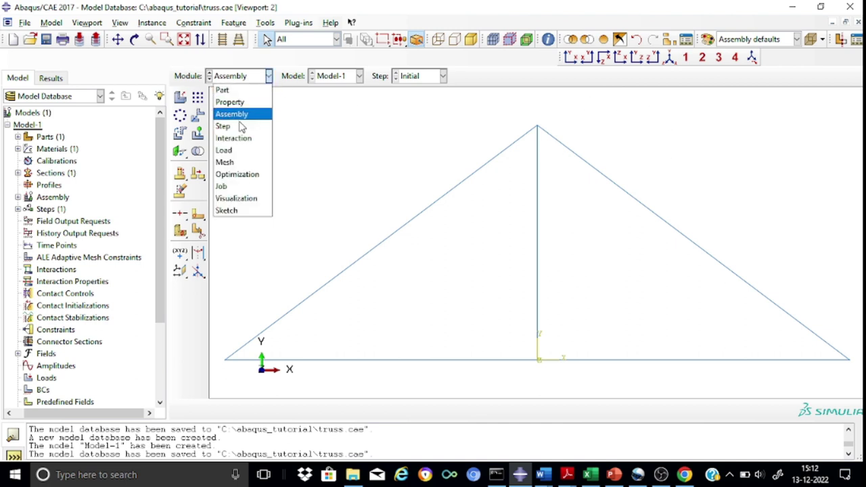
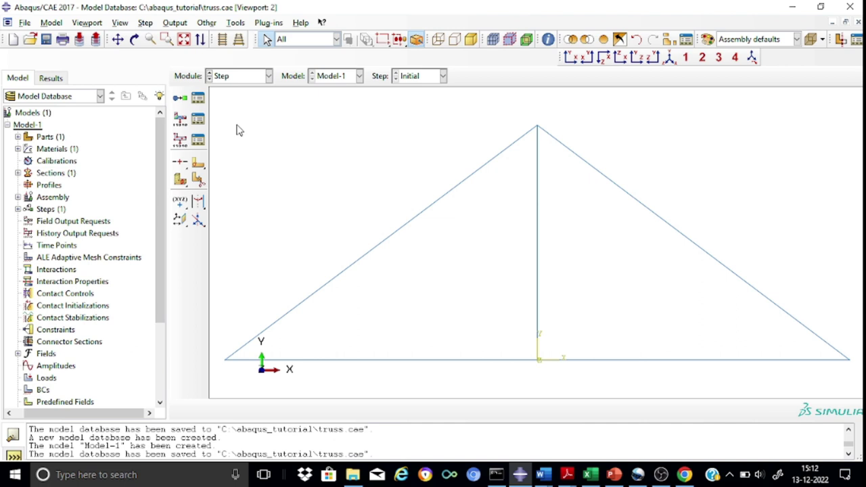
pyautogui.click(180, 97)
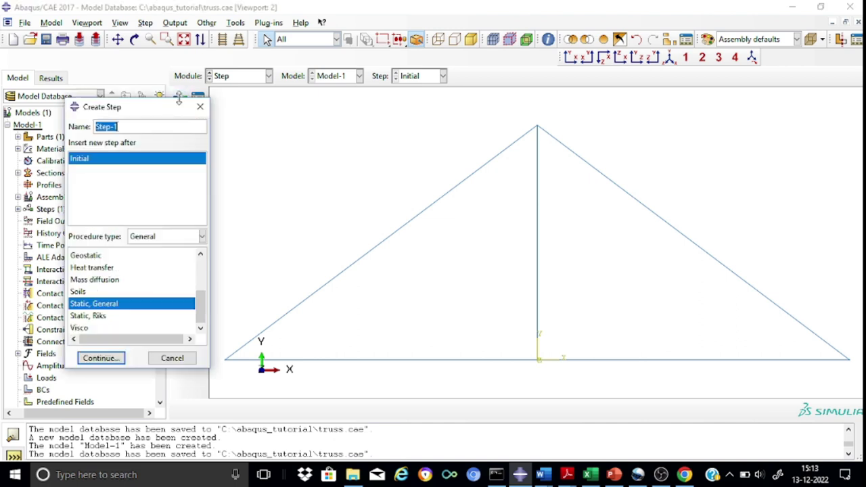
pyautogui.click(132, 127)
pyautogui.press('BackSpace')
pyautogui.write('load')
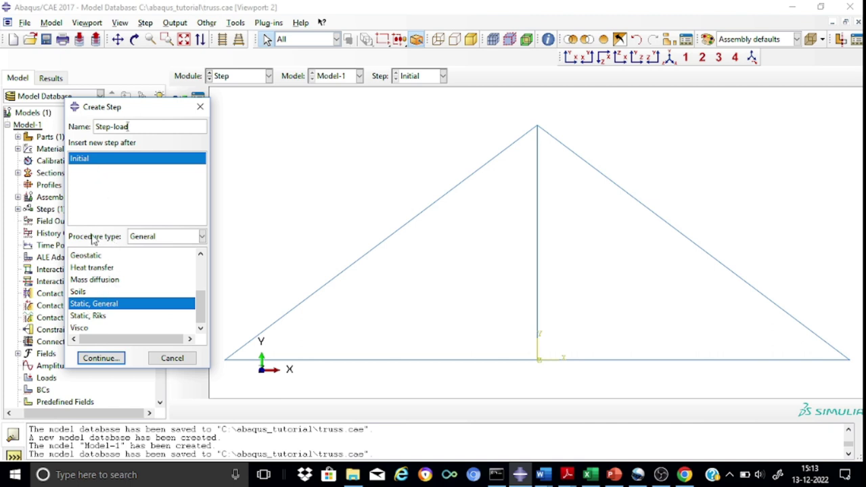
pyautogui.click(110, 359)
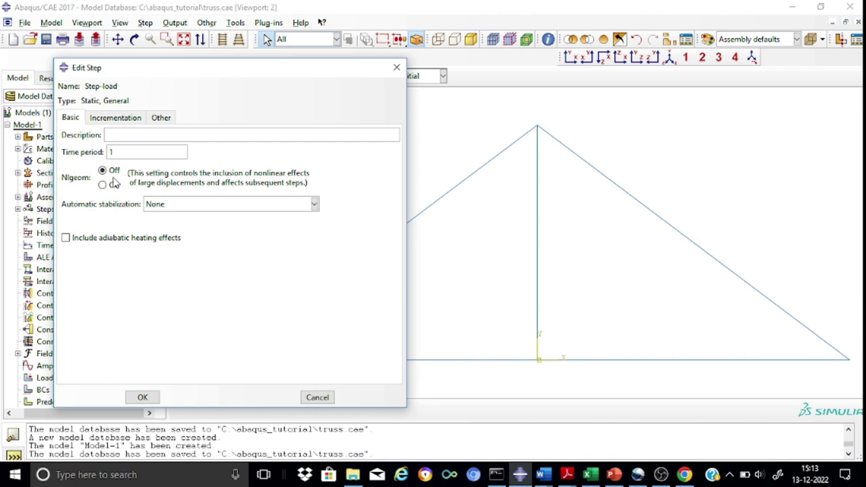
pyautogui.click(143, 399)
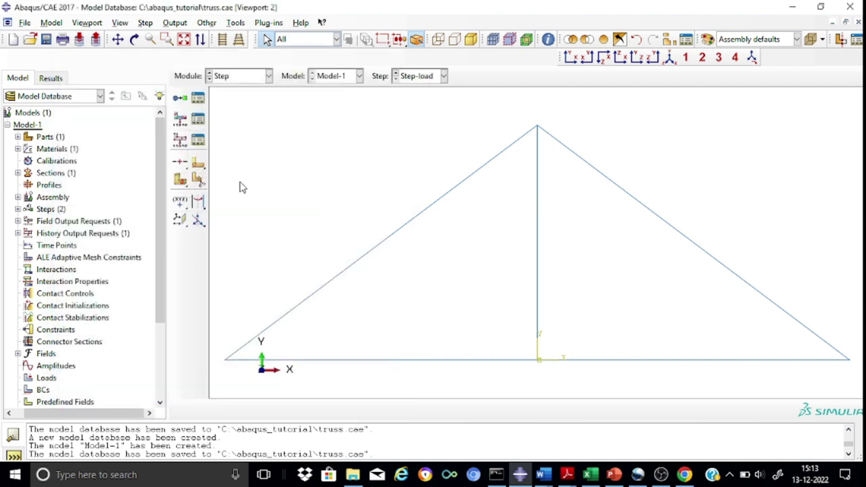
# Create the field output request F-Output-truss for Step-load with the Stresses, Displacement/Velocity/Acceleration and Forces/Reactions variables.
pyautogui.click(181, 121)
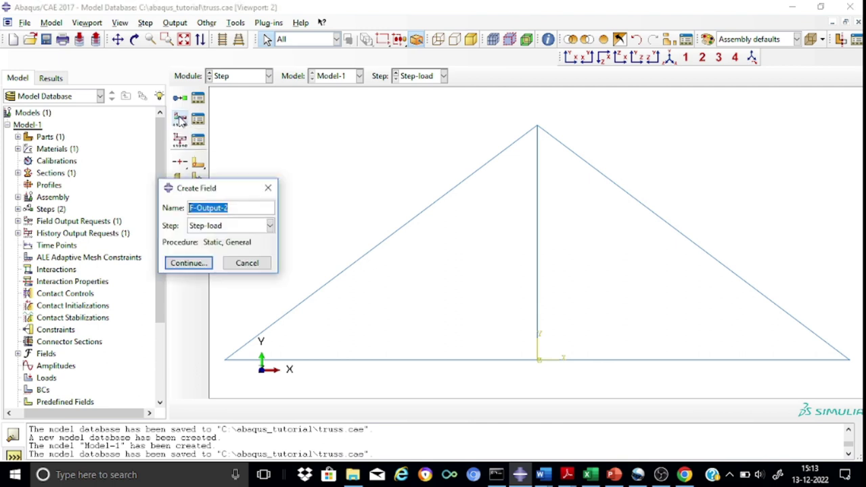
pyautogui.click(233, 207)
pyautogui.press('BackSpace')
pyautogui.write('truss')
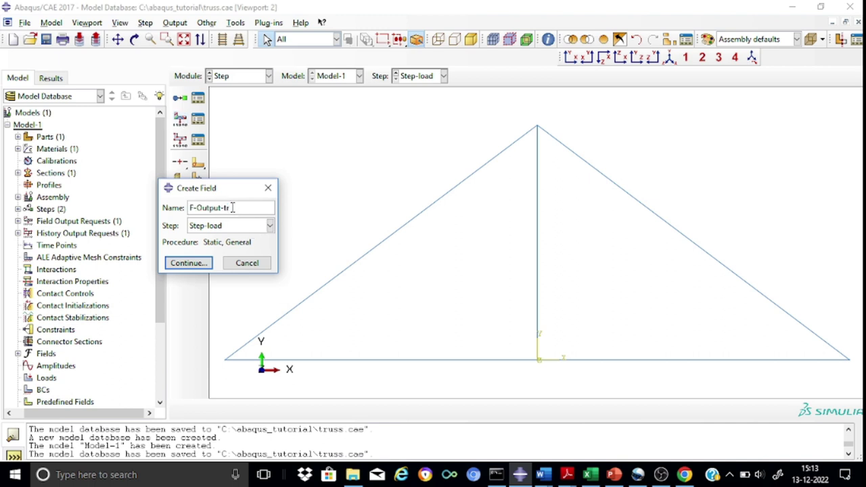
pyautogui.click(188, 266)
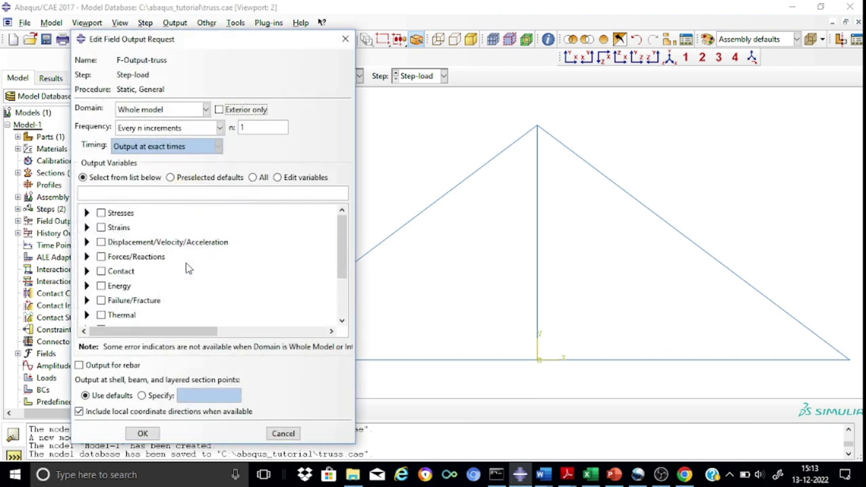
pyautogui.click(101, 213)
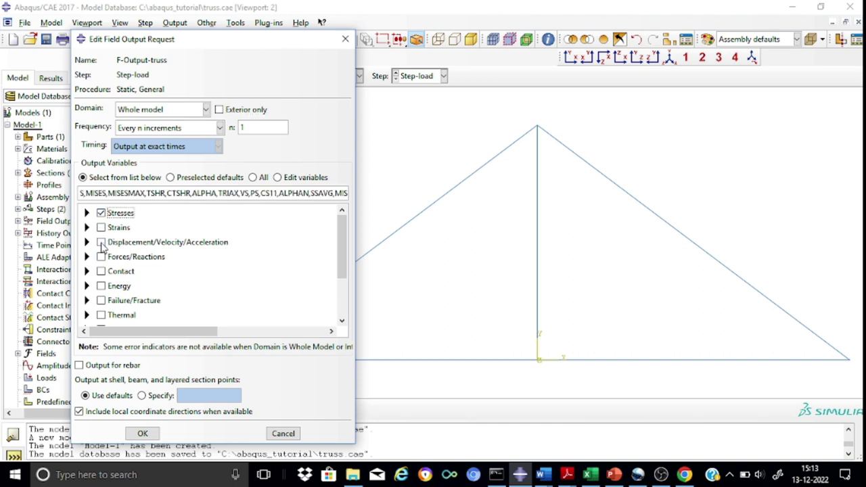
pyautogui.click(101, 243)
pyautogui.click(101, 258)
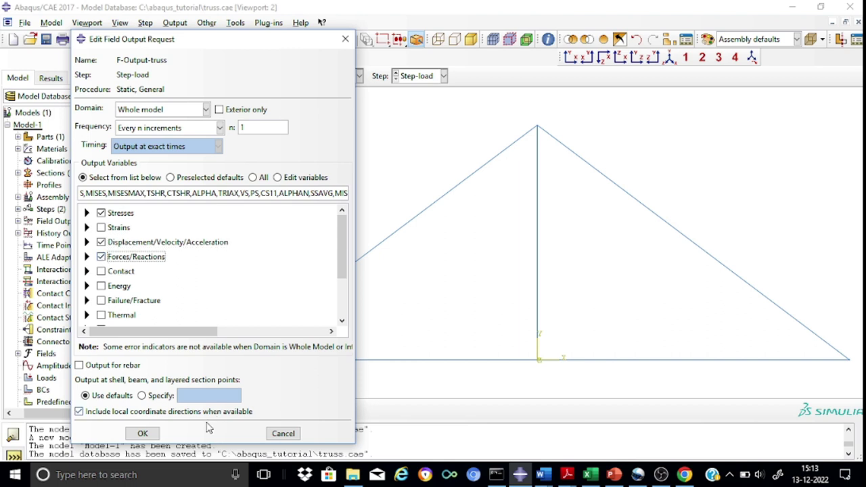
pyautogui.click(142, 433)
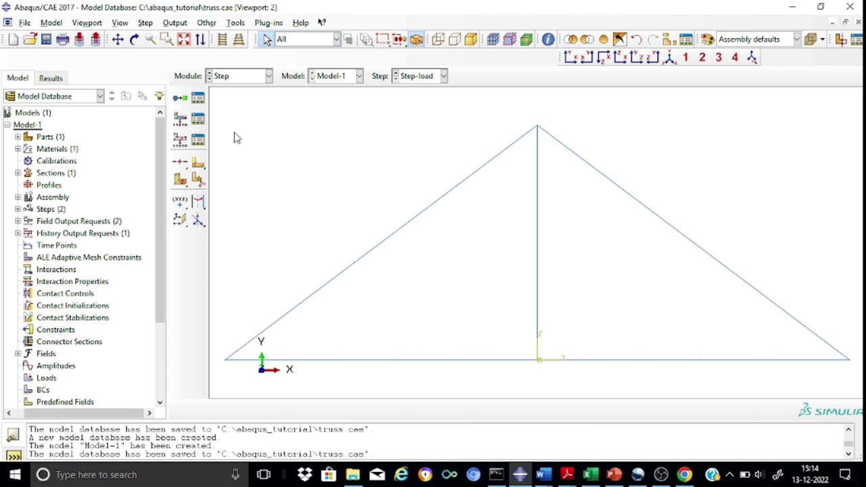
# In the Load module, start a mechanical Displacement/Rotation boundary condition named BC-pinned in the Initial step.
pyautogui.click(268, 76)
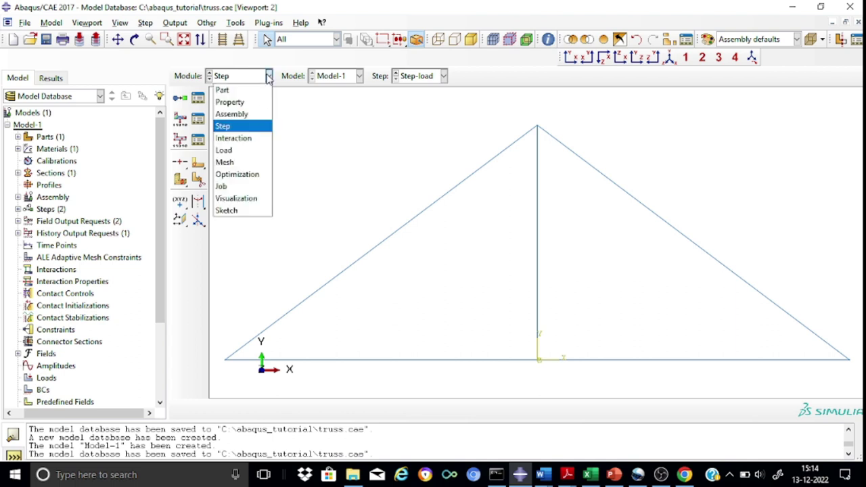
pyautogui.click(241, 151)
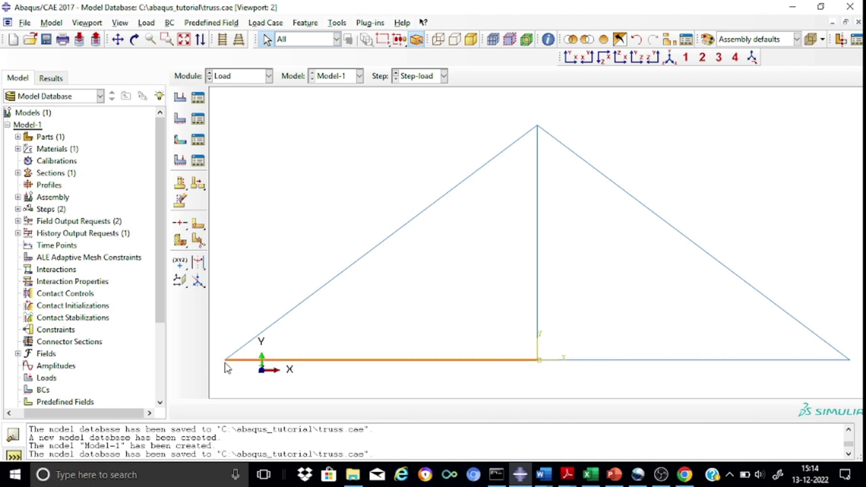
pyautogui.click(180, 119)
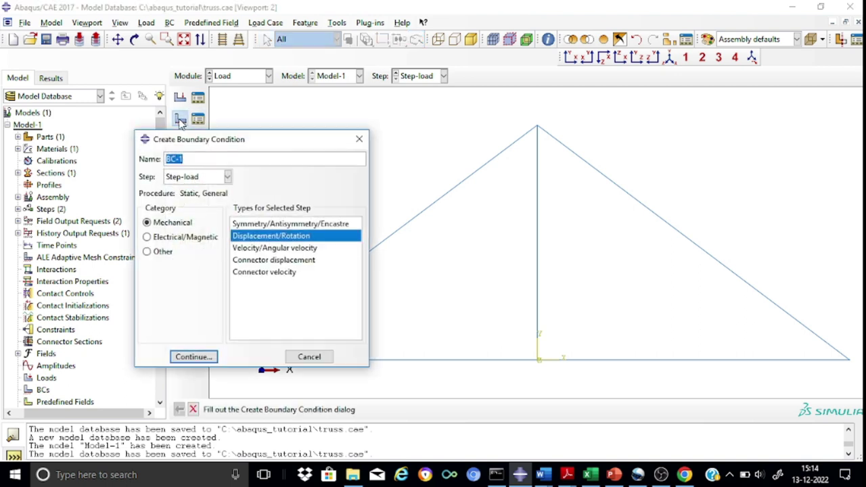
pyautogui.click(186, 159)
pyautogui.write('pinned')
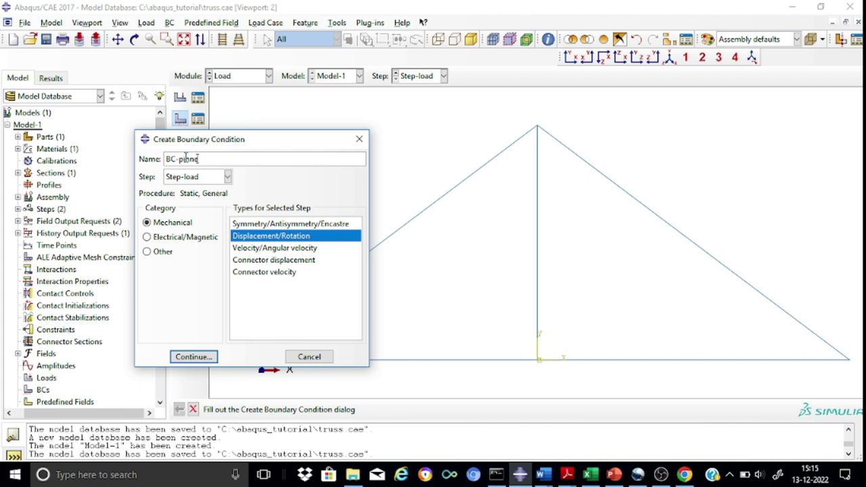
pyautogui.click(226, 177)
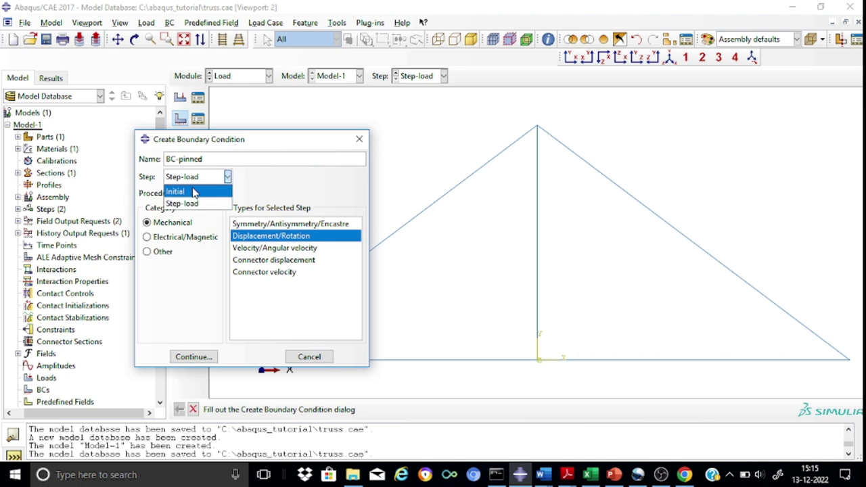
pyautogui.click(195, 191)
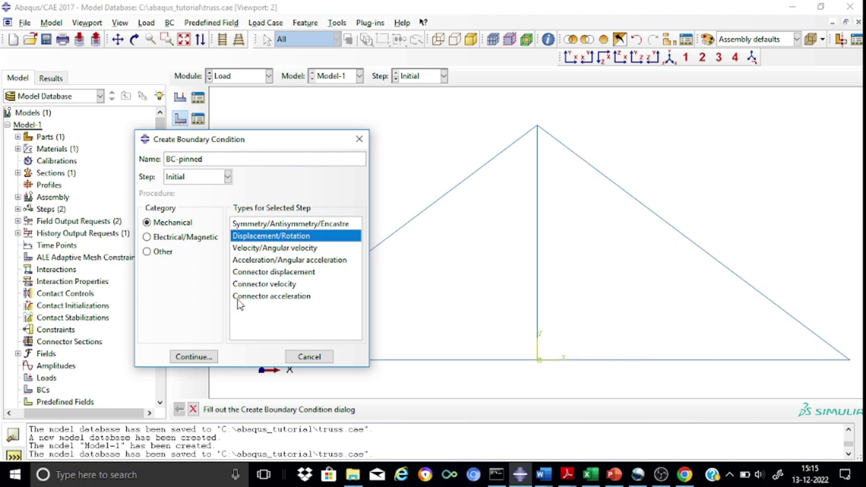
pyautogui.click(193, 359)
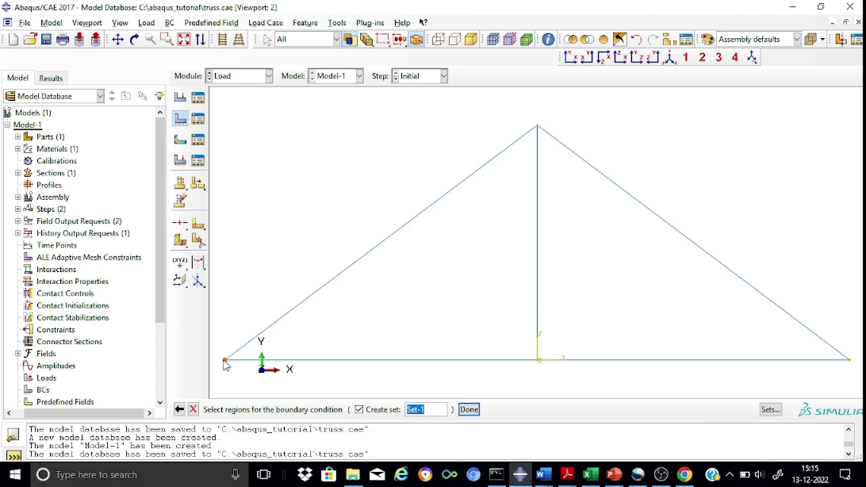
# Apply the pinned boundary condition to the truss's lower-left joint with a region set, restraining U1 and U2.
pyautogui.click(224, 362)
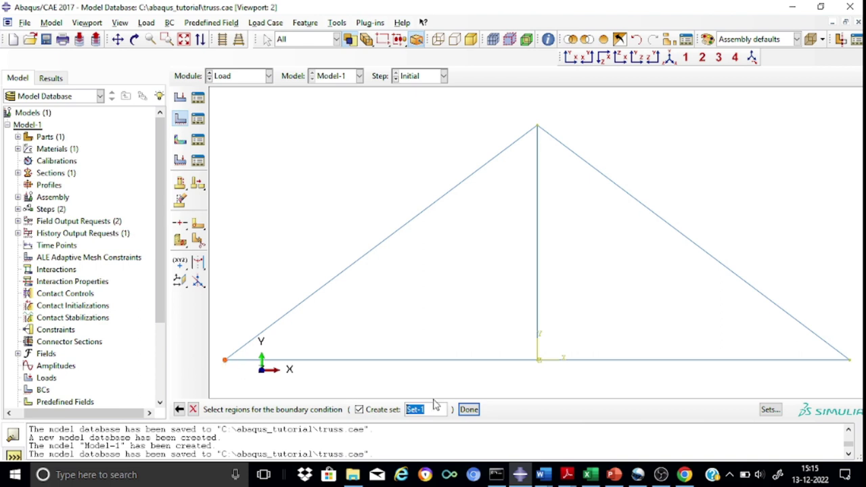
pyautogui.click(469, 410)
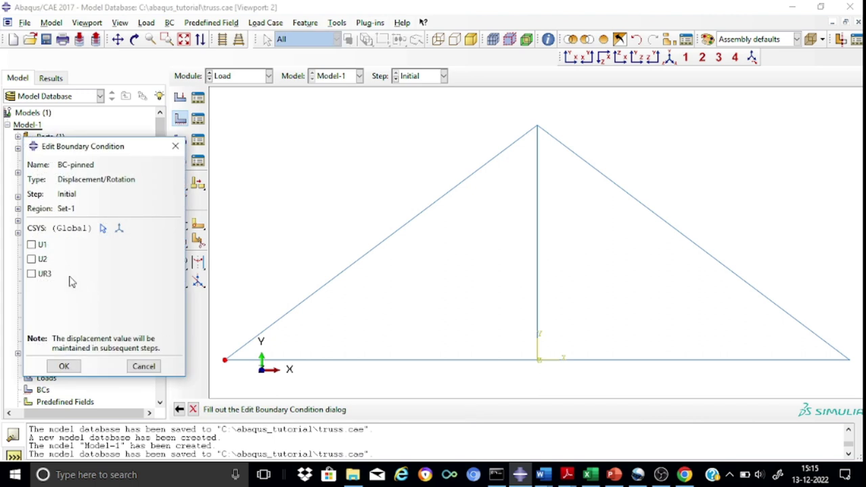
pyautogui.click(34, 245)
pyautogui.click(33, 259)
pyautogui.click(64, 366)
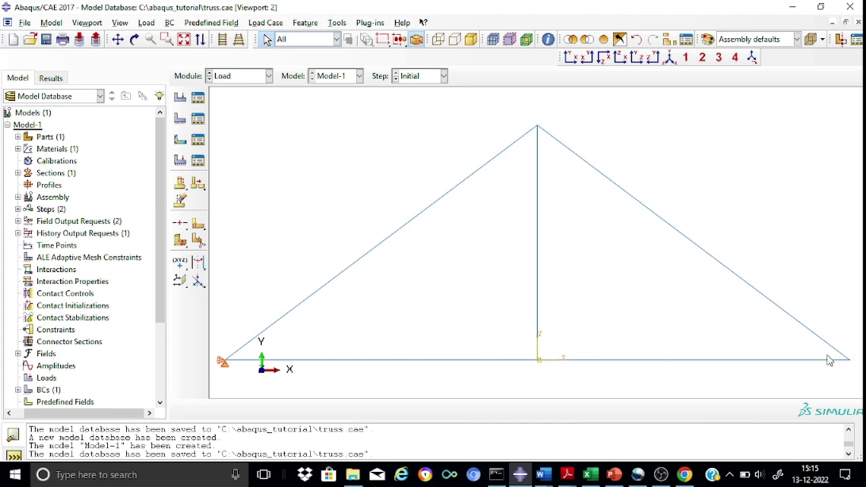
# Create a datum axis by rotating the right half of the bottom chord 30 degrees about the truss's lower-right joint.
pyautogui.scroll(2, 638, 289)
pyautogui.scroll(-4, 637, 290)
pyautogui.scroll(-1, 626, 297)
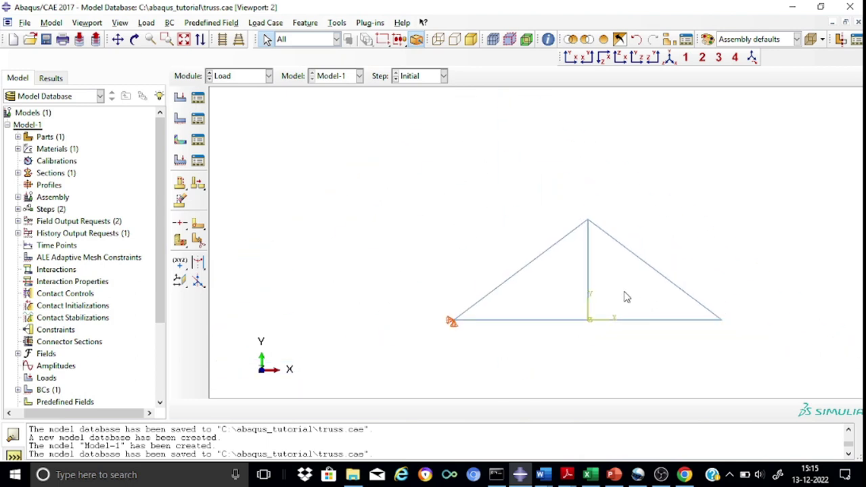
pyautogui.click(118, 40)
pyautogui.moveTo(394, 244); pyautogui.dragTo(340, 218)
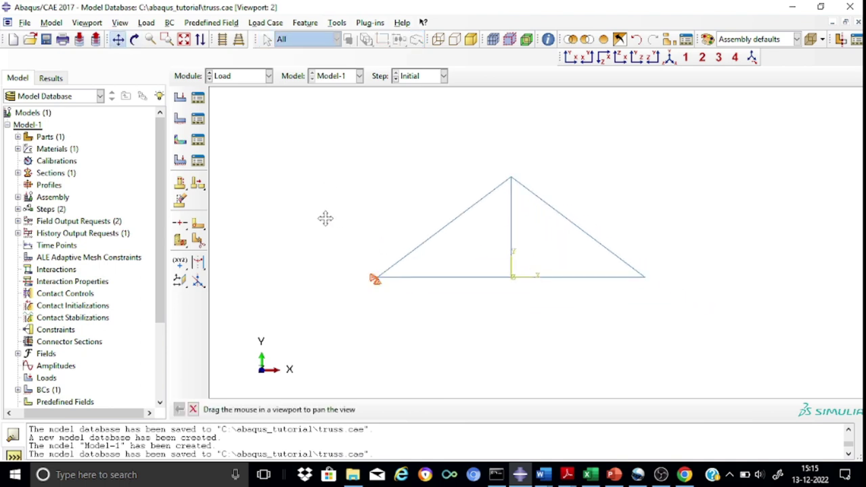
pyautogui.press('Escape')
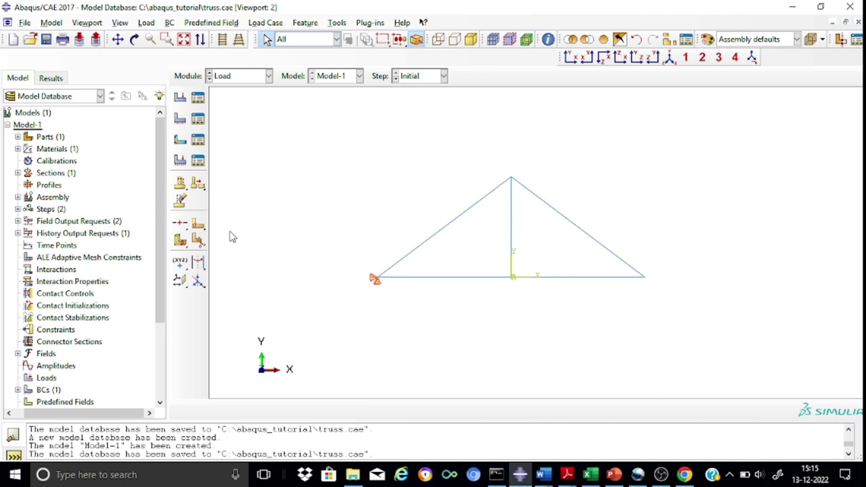
pyautogui.click(198, 264)
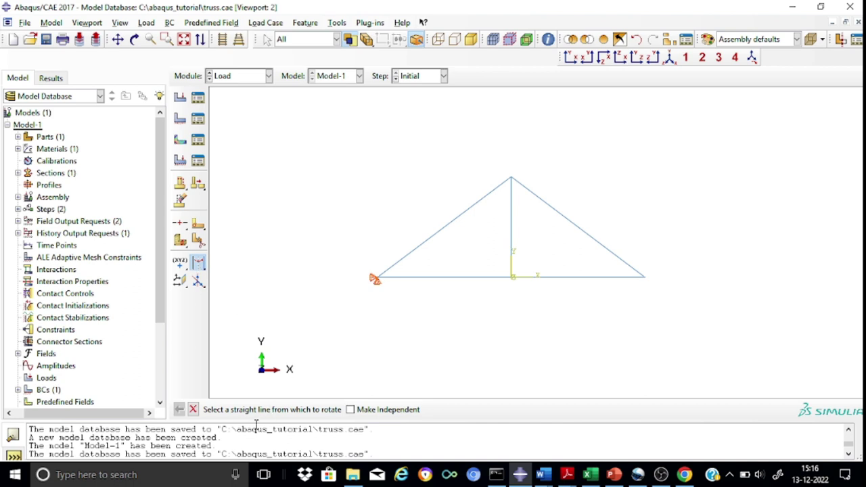
pyautogui.click(612, 278)
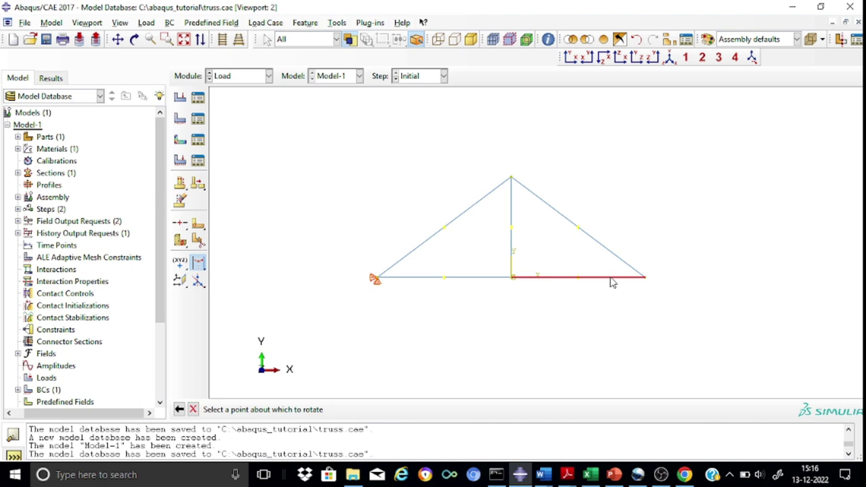
pyautogui.click(645, 279)
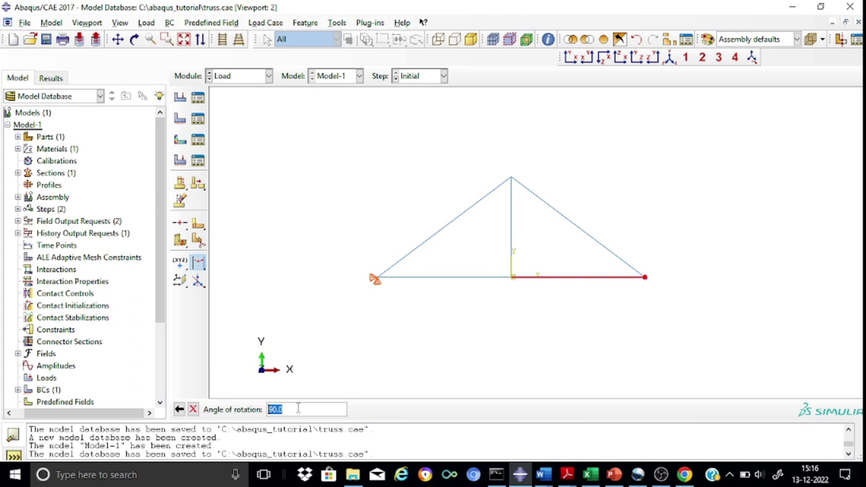
pyautogui.write('30')
pyautogui.press('Return')
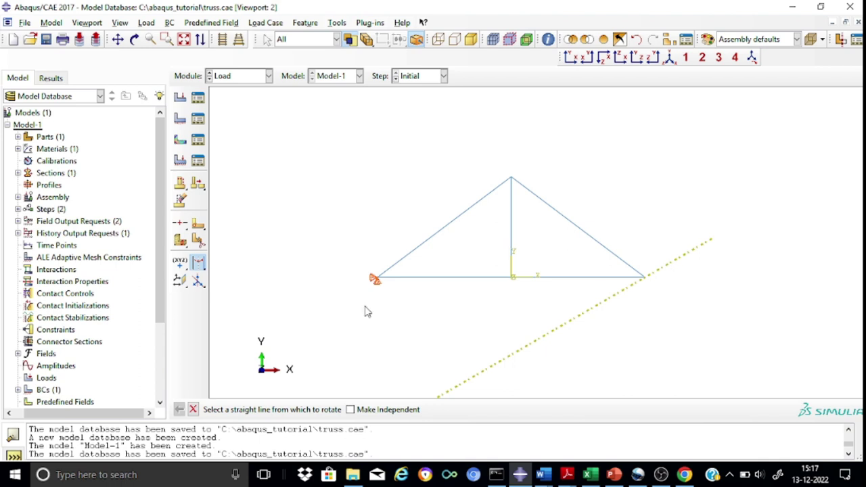
# Create a rectangular Datum csys-truss with the inclined datum axis as X-axis and the right sloping member in the X-Y plane.
pyautogui.click(198, 283)
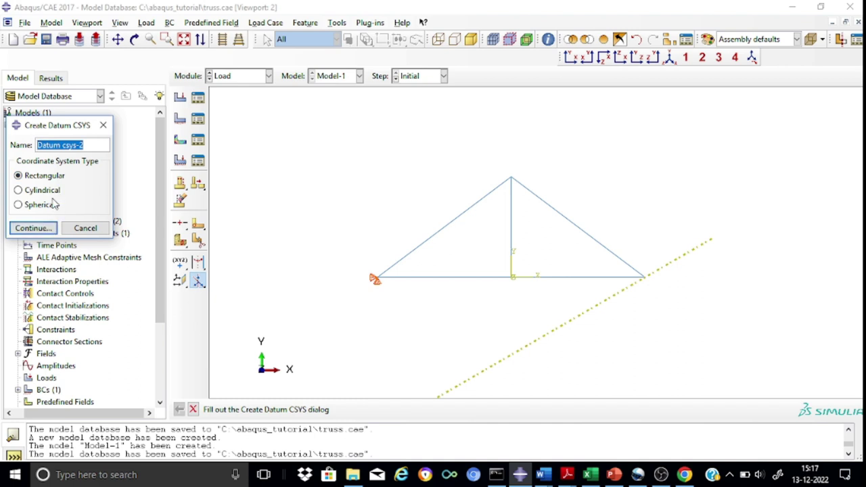
pyautogui.click(86, 145)
pyautogui.press('BackSpace')
pyautogui.press('BackSpace')
pyautogui.write('-truss')
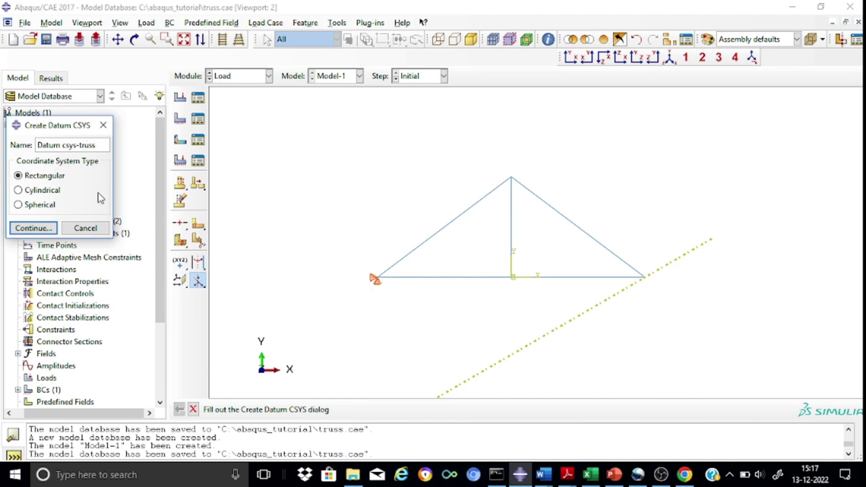
pyautogui.click(42, 230)
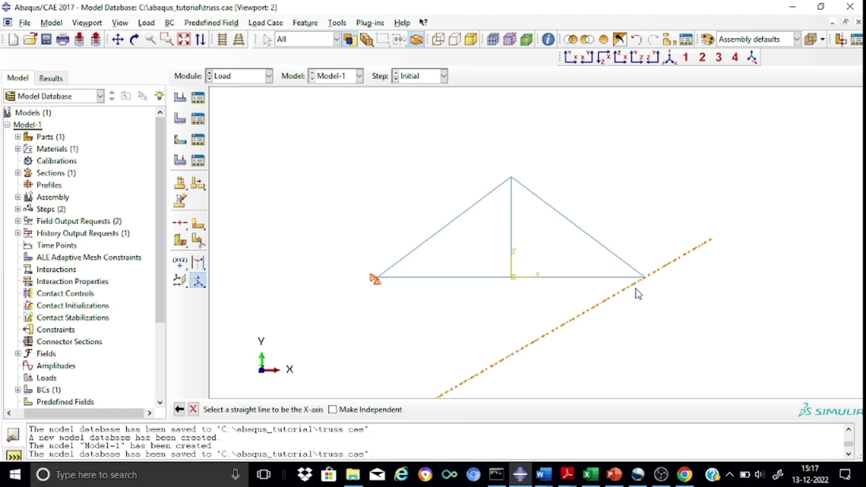
pyautogui.click(544, 339)
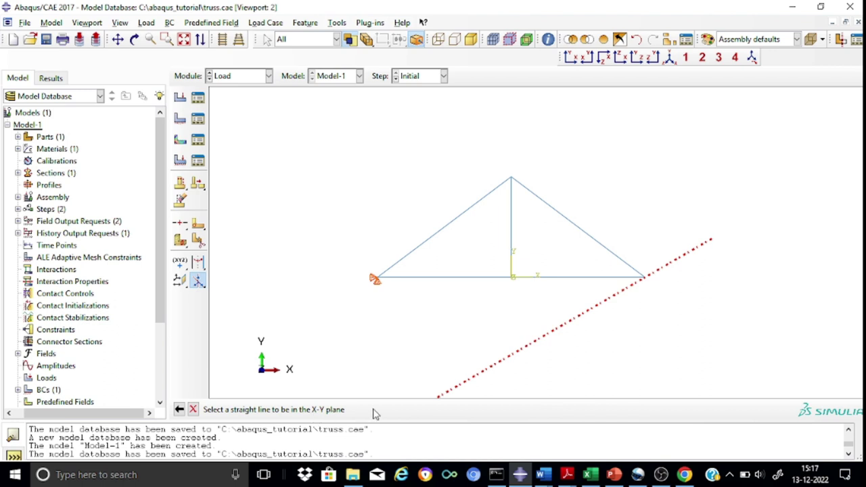
pyautogui.click(583, 235)
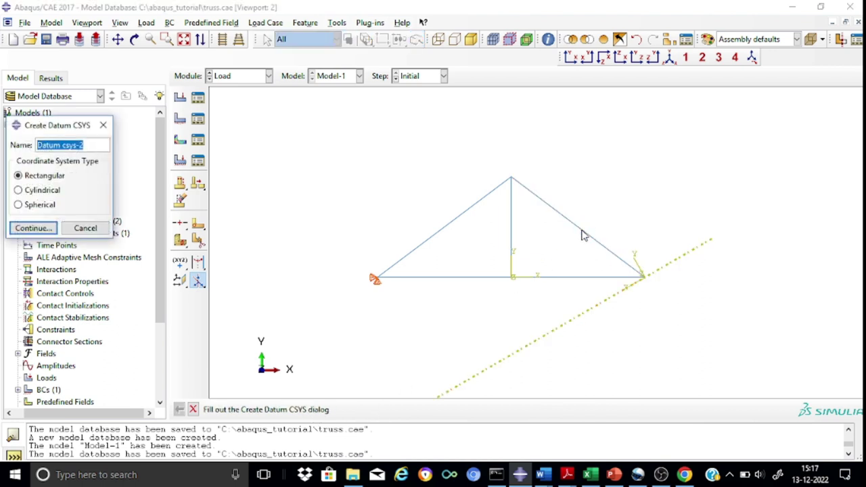
pyautogui.click(103, 127)
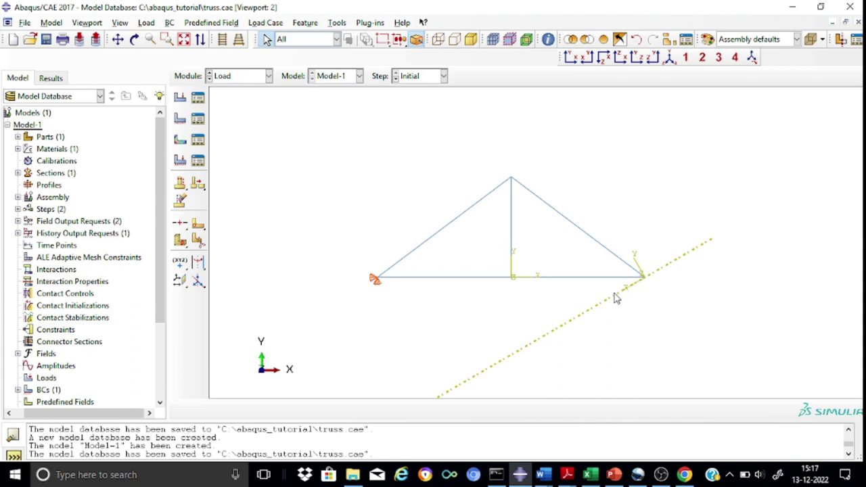
pyautogui.scroll(-2, 672, 298)
pyautogui.scroll(3, 672, 298)
pyautogui.scroll(2, 672, 298)
pyautogui.scroll(1, 672, 299)
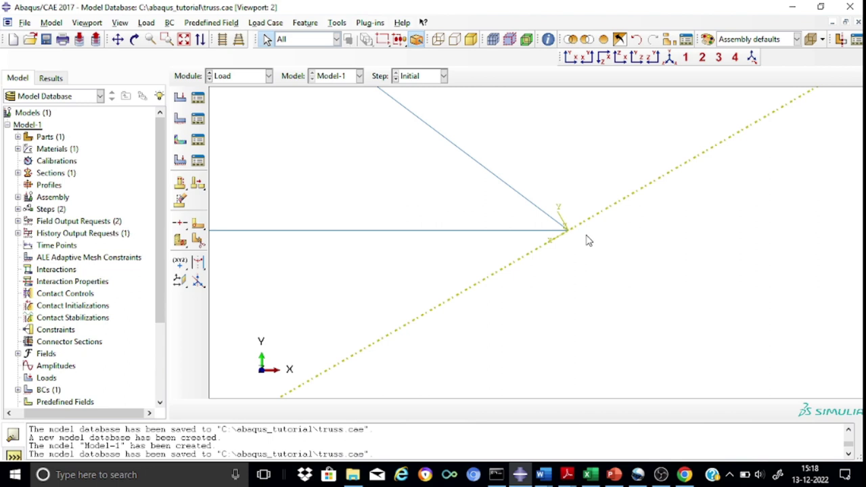
pyautogui.scroll(-5, 588, 240)
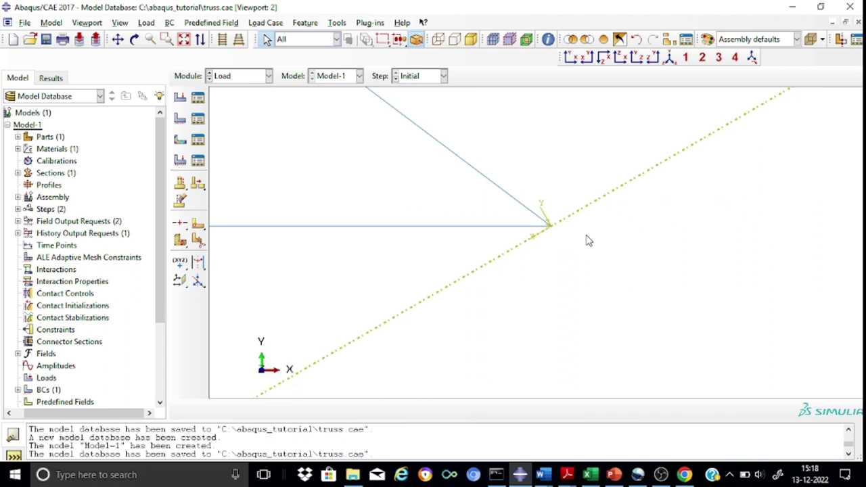
pyautogui.scroll(-3, 564, 263)
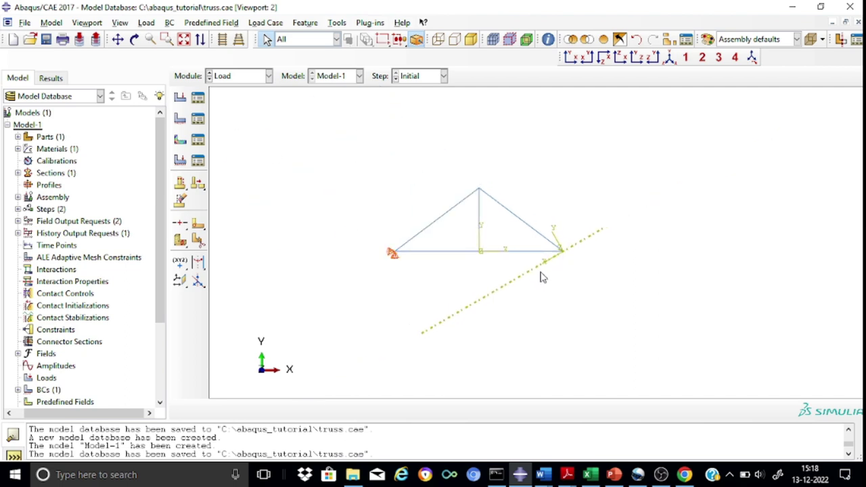
# Start a mechanical Displacement/Rotation boundary condition named BC-roller in the Initial step.
pyautogui.click(180, 119)
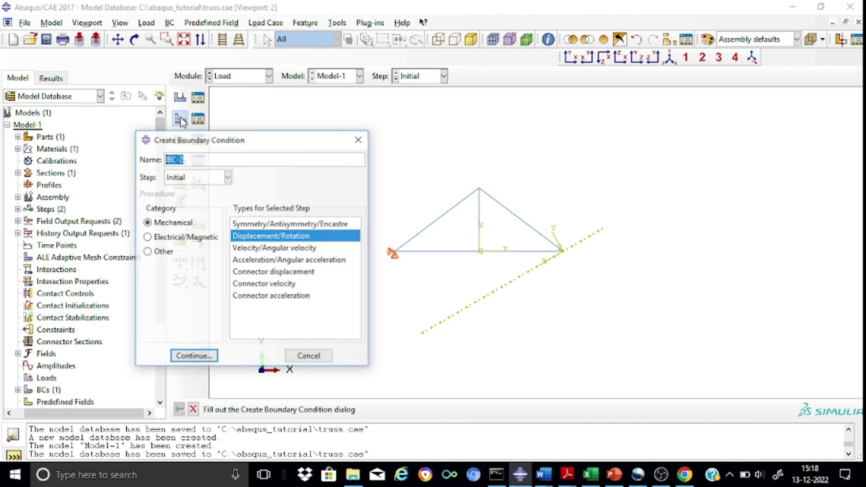
pyautogui.click(193, 156)
pyautogui.press('BackSpace')
pyautogui.press('BackSpace')
pyautogui.write('-roller')
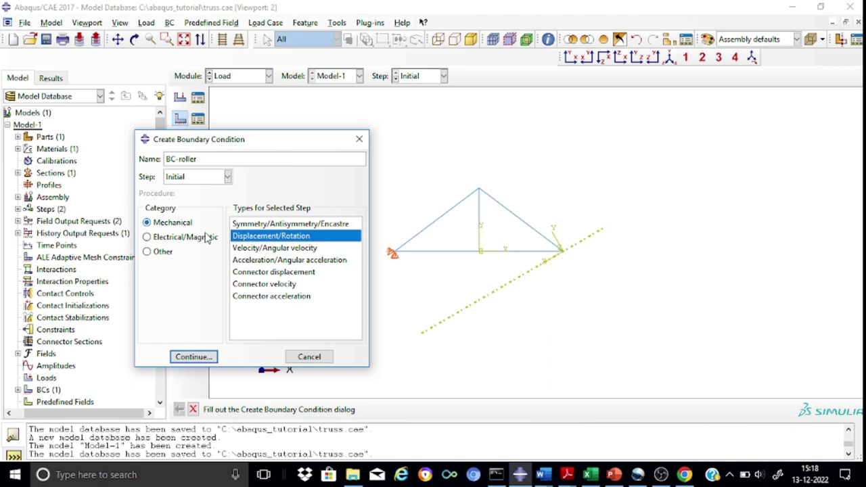
pyautogui.click(193, 358)
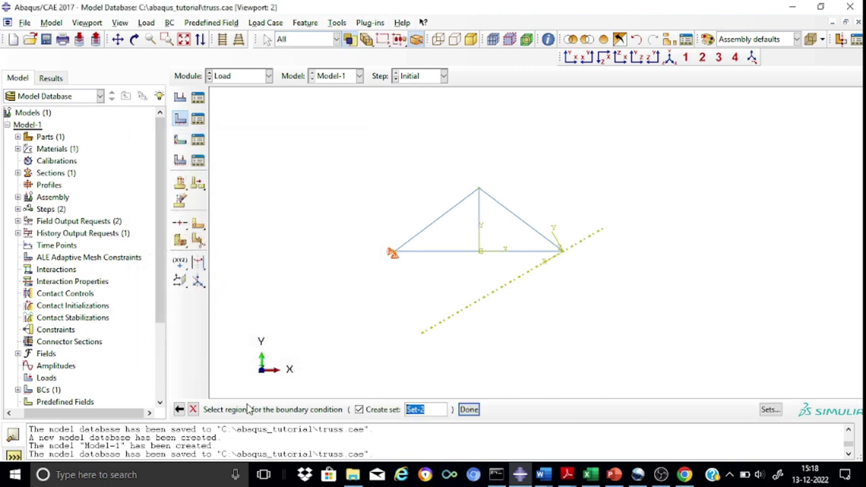
# Apply the roller condition to the truss's lower-right joint with a region set, using Datum csys-truss and restraining only U2.
pyautogui.click(563, 252)
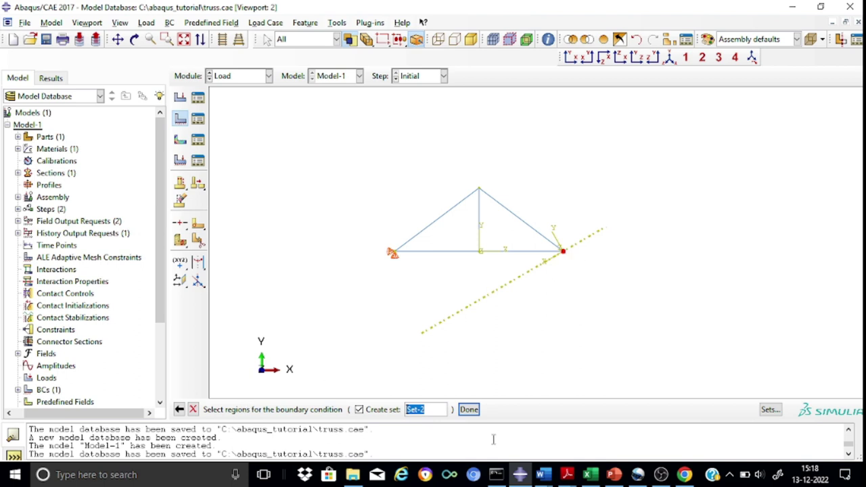
pyautogui.click(469, 411)
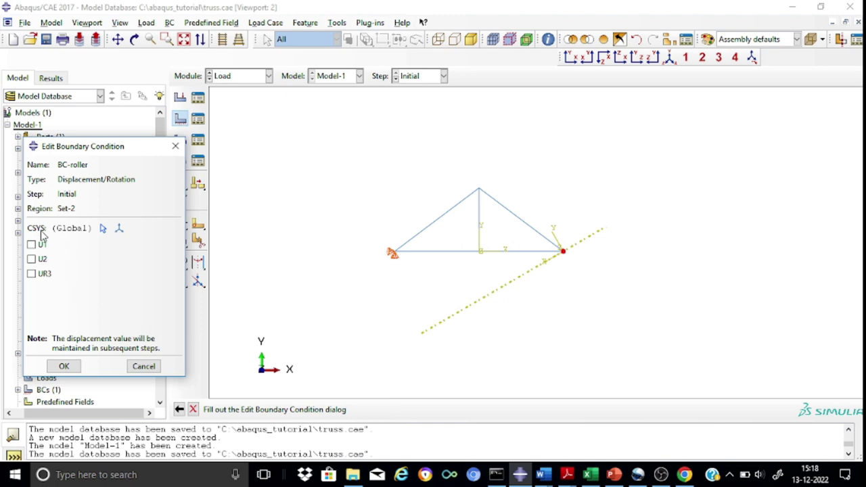
pyautogui.click(103, 230)
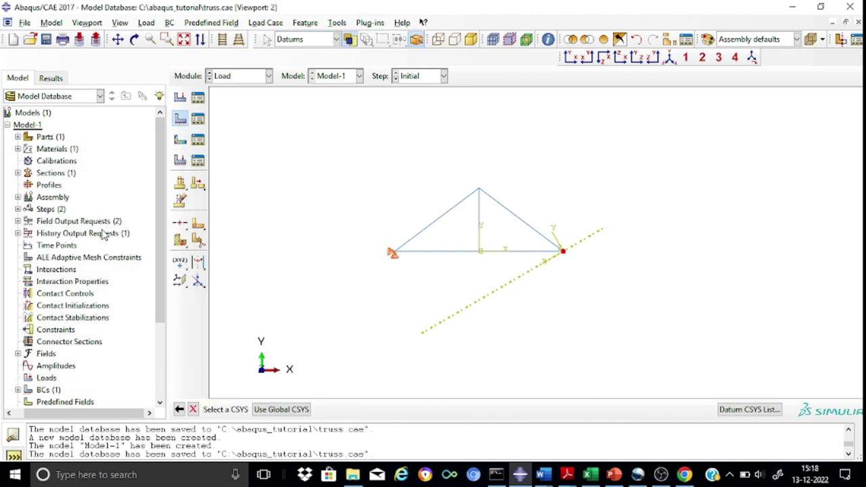
pyautogui.click(748, 410)
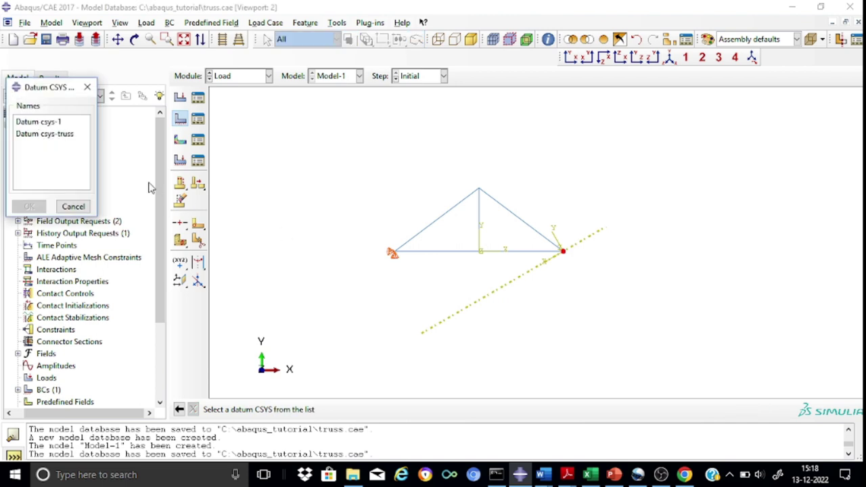
pyautogui.click(57, 134)
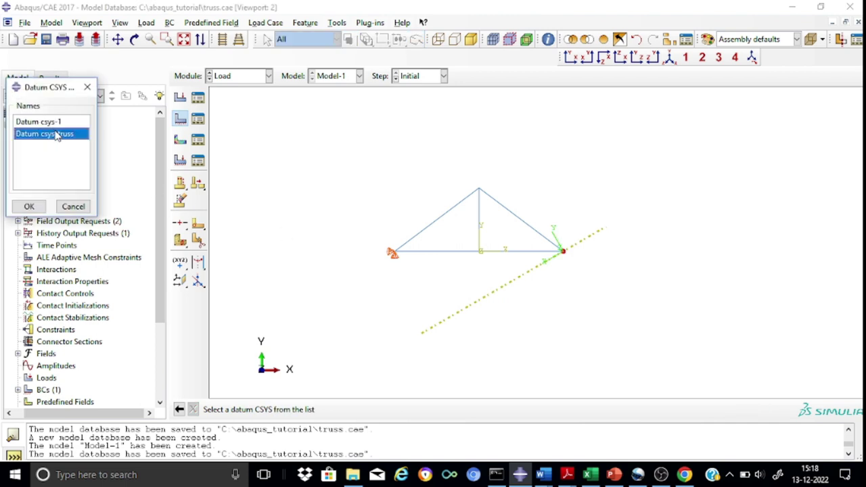
pyautogui.click(29, 206)
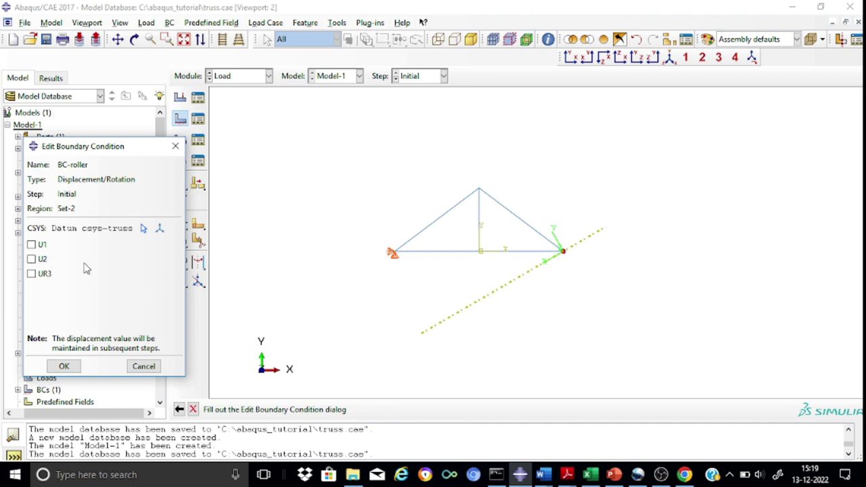
pyautogui.click(32, 259)
pyautogui.click(65, 367)
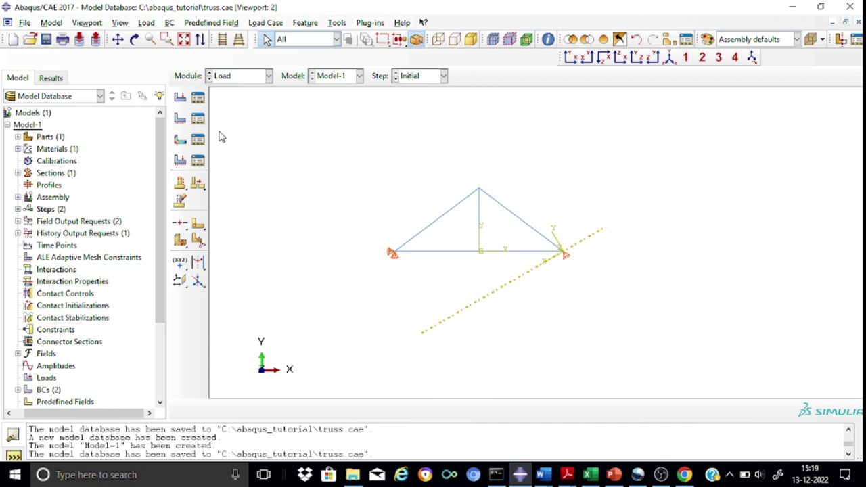
# Start a mechanical concentrated force load named Load-1-3kn in the Step-load analysis step.
pyautogui.click(182, 98)
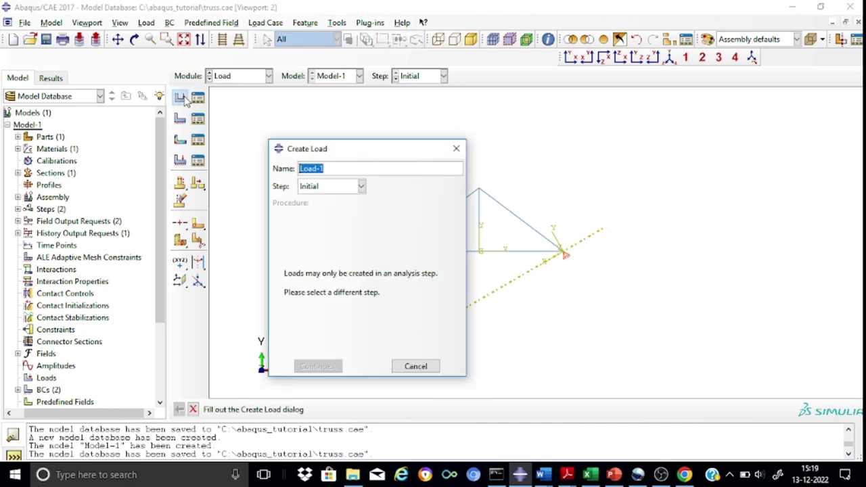
pyautogui.click(333, 169)
pyautogui.write('-3kn')
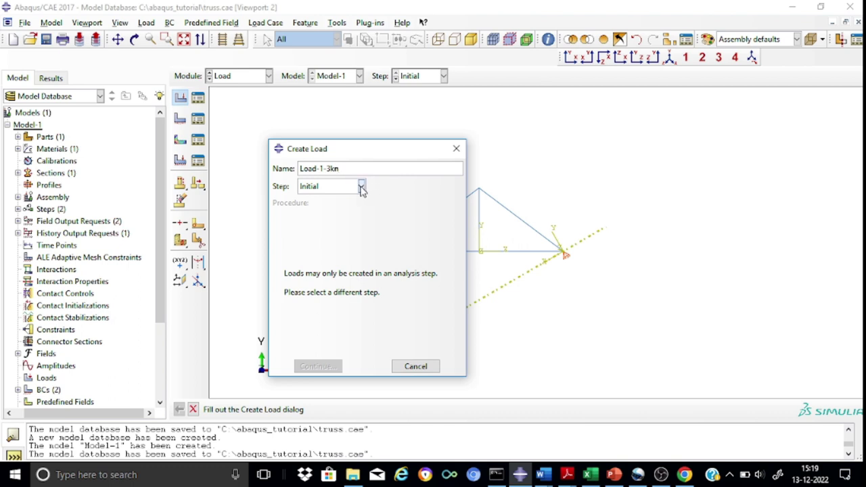
pyautogui.click(362, 188)
pyautogui.click(333, 213)
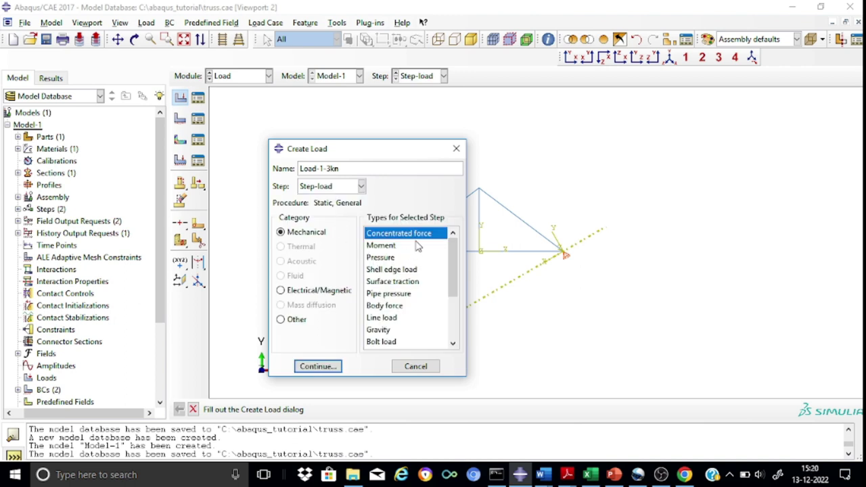
pyautogui.click(312, 367)
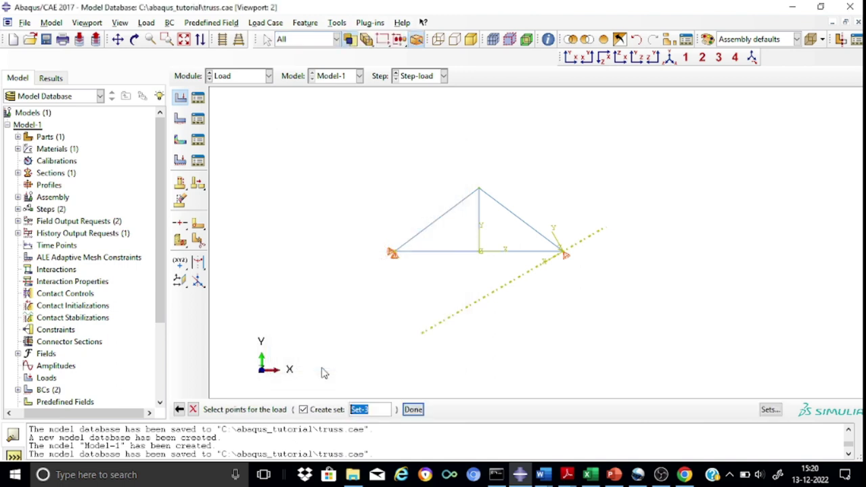
# Apply the concentrated force to the truss's top joint with a point set, setting CF1 to 3.
pyautogui.click(479, 190)
pyautogui.click(413, 409)
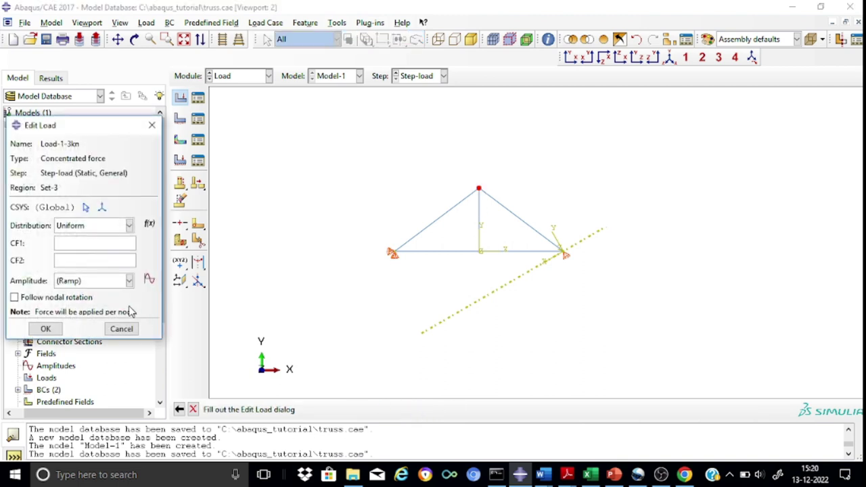
pyautogui.click(70, 243)
pyautogui.write('3')
pyautogui.click(46, 329)
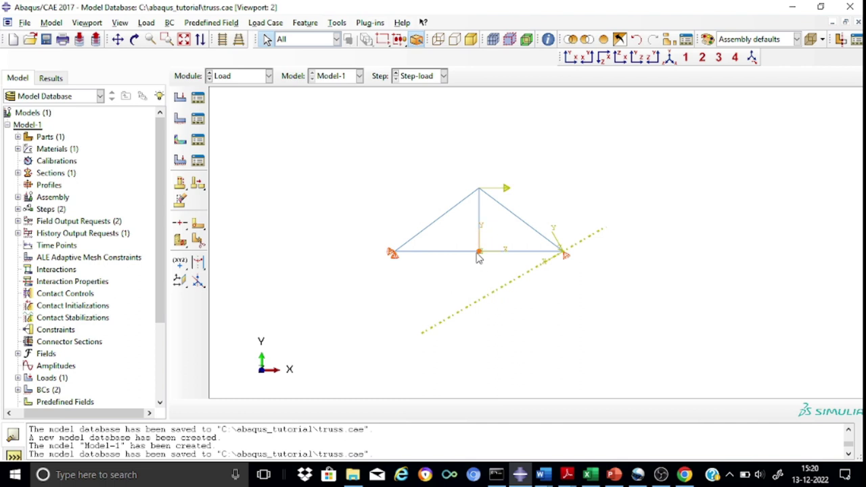
# Start a second mechanical concentrated force load named Load-2-4kn-down in Step-load.
pyautogui.click(180, 99)
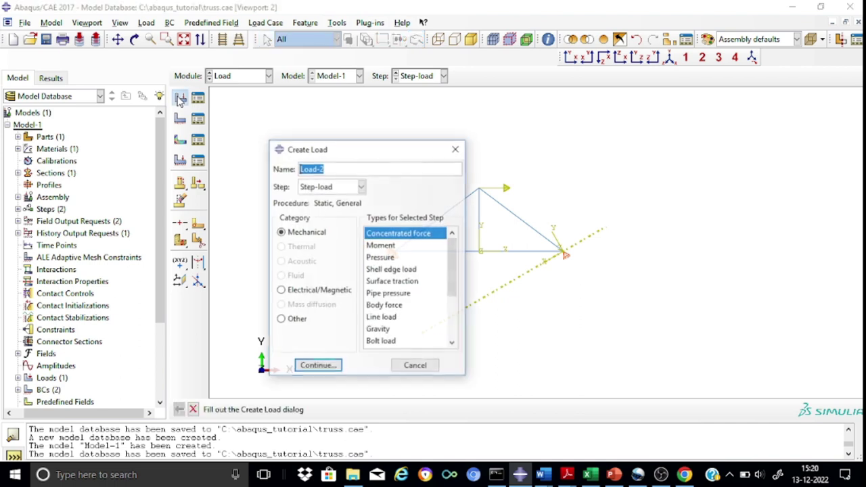
pyautogui.click(331, 170)
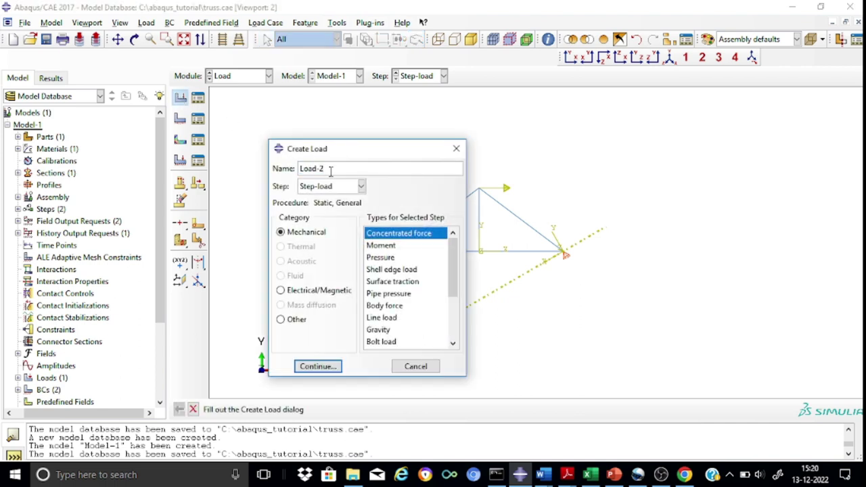
pyautogui.write('-4kn')
pyautogui.write(' down')
pyautogui.moveTo(368, 154); pyautogui.dragTo(168, 102)
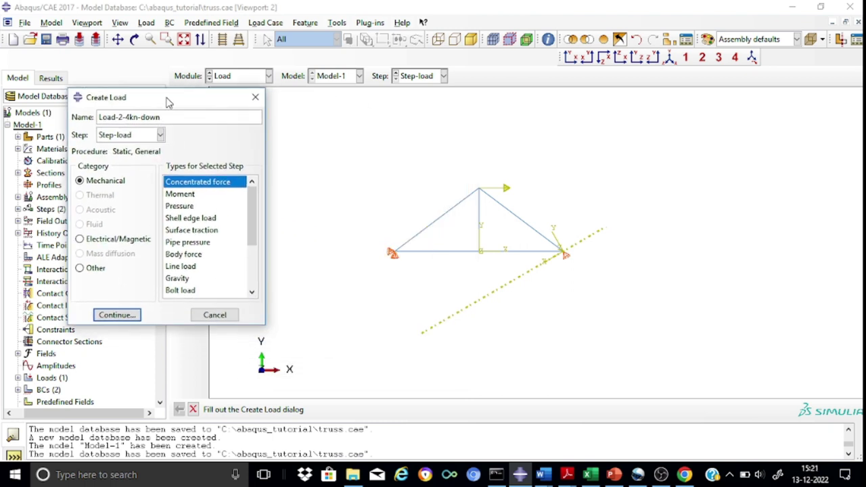
pyautogui.click(128, 318)
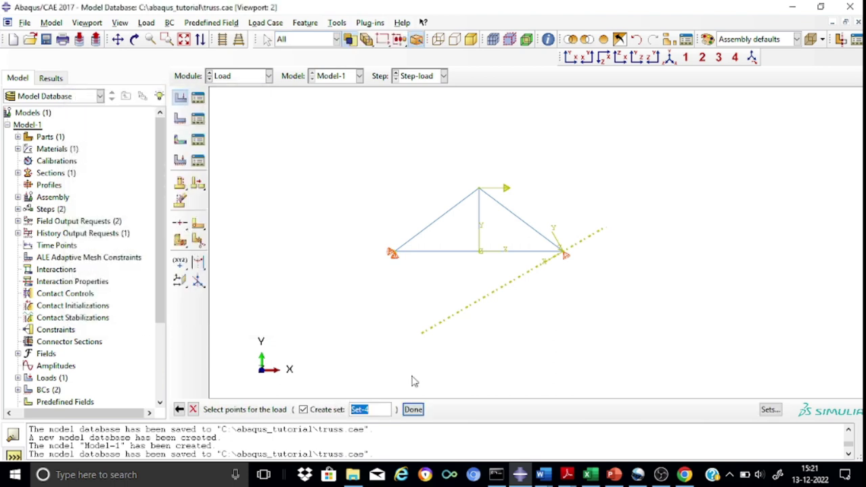
# Apply the second force to the middle joint of the bottom chord with a point set, setting CF2 to -4.
pyautogui.click(480, 252)
pyautogui.click(412, 409)
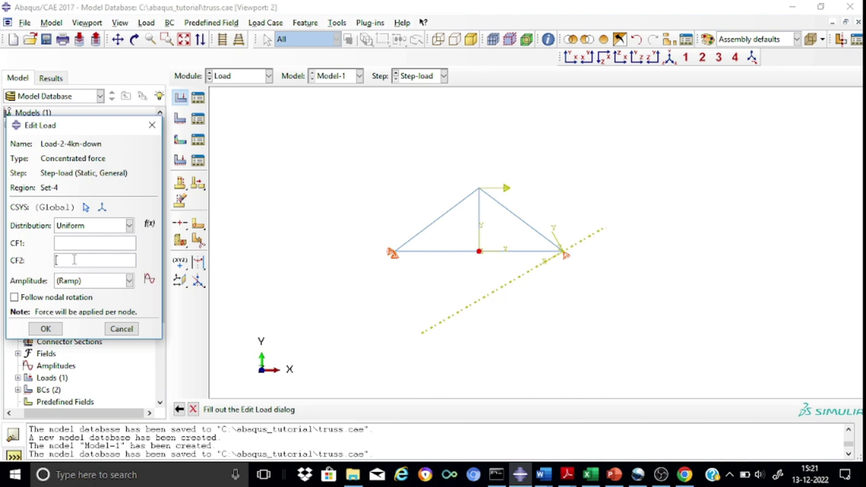
pyautogui.write('-4')
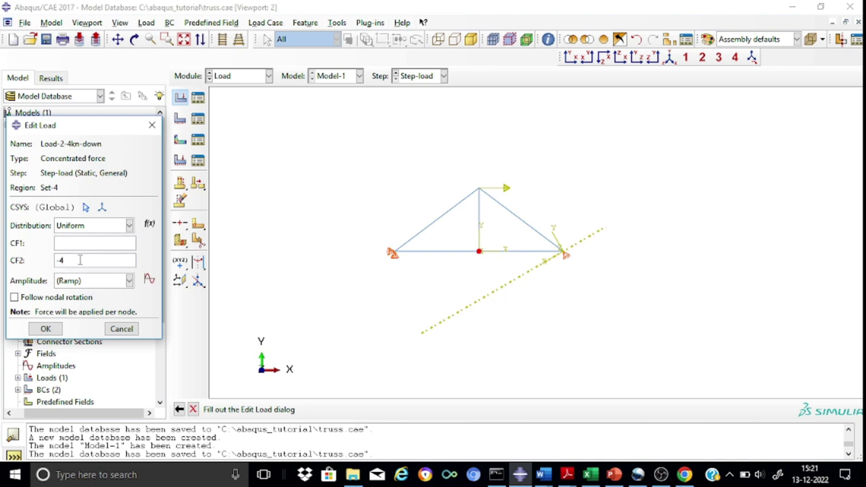
pyautogui.click(46, 329)
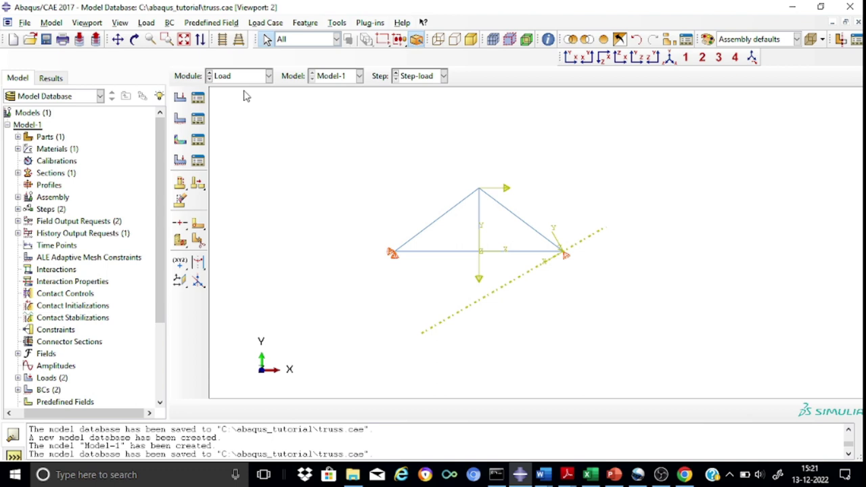
# Save the model database and switch to the Mesh module.
pyautogui.click(46, 39)
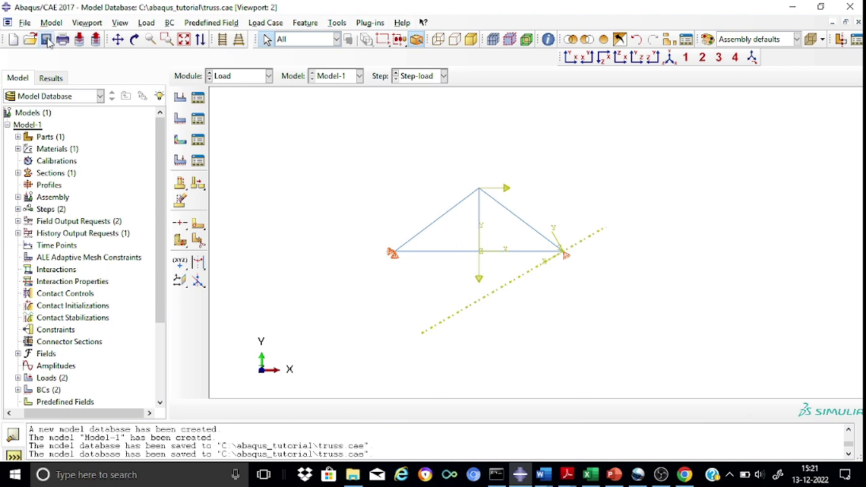
pyautogui.click(269, 76)
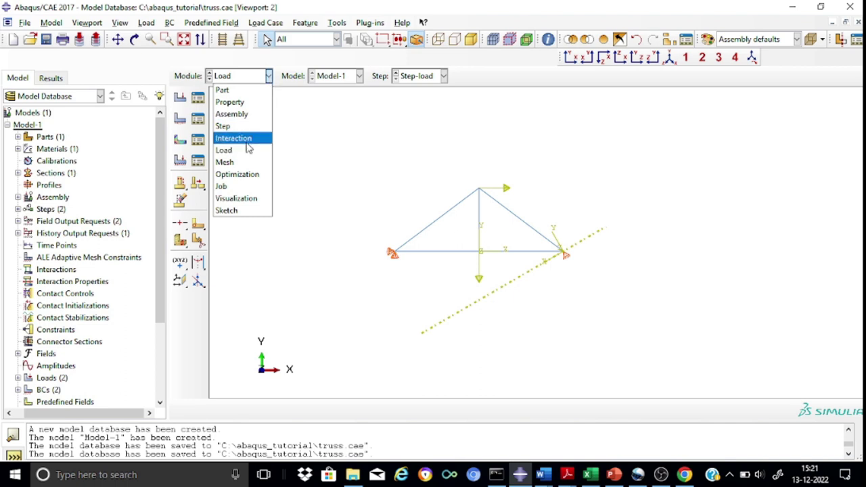
pyautogui.click(241, 163)
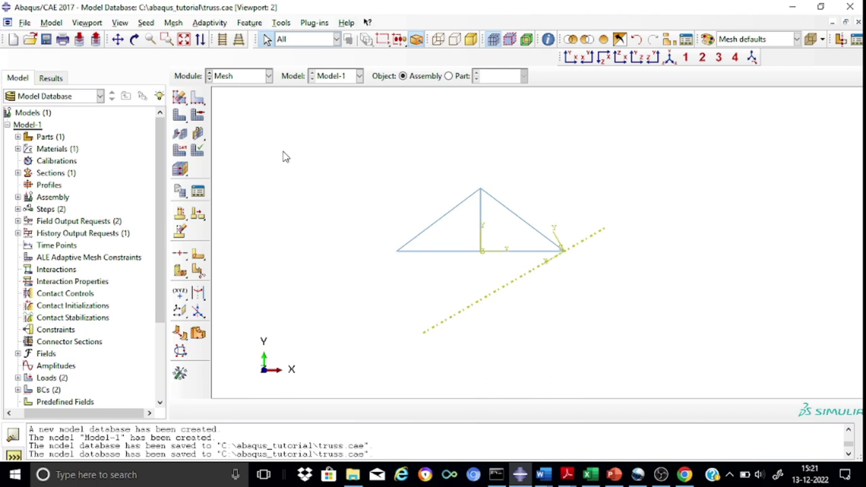
pyautogui.click(478, 196)
pyautogui.click(270, 264)
pyautogui.click(476, 197)
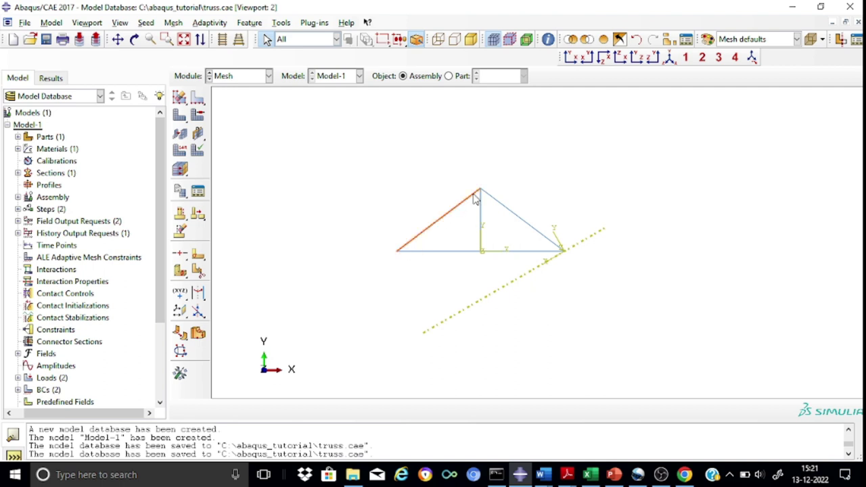
pyautogui.click(305, 199)
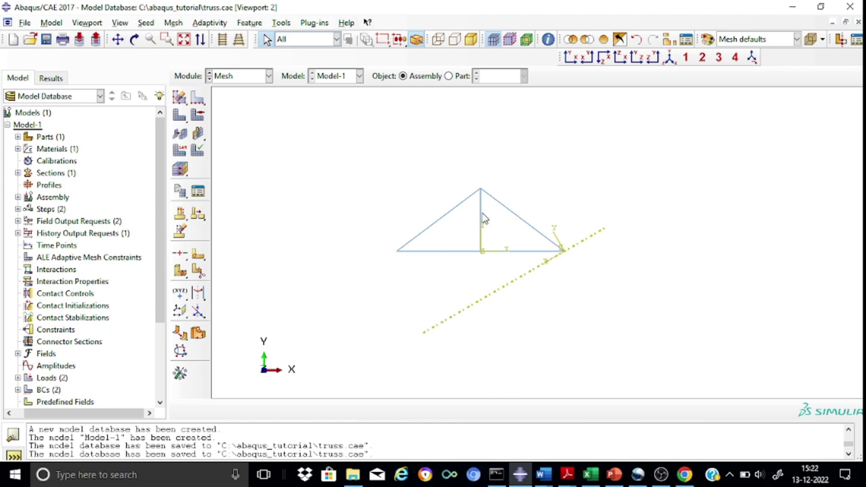
# Try to seed the edges of the assembly instance, and switch the meshing object to the truss part.
pyautogui.click(198, 99)
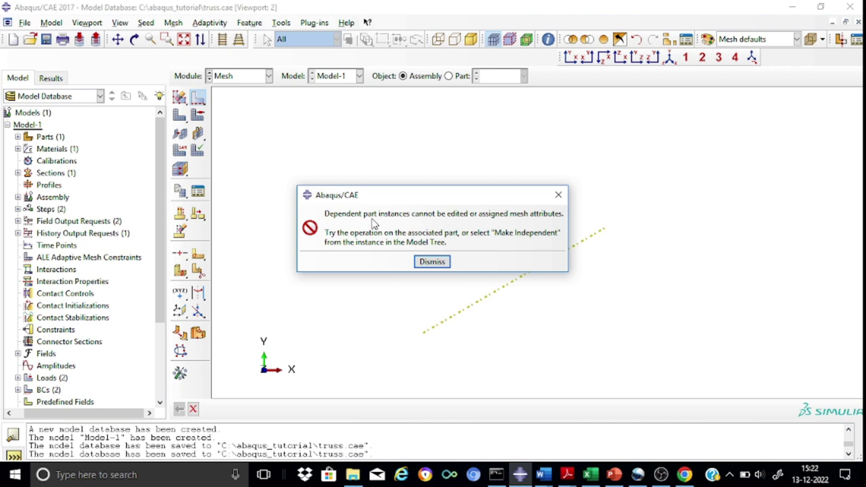
pyautogui.click(559, 196)
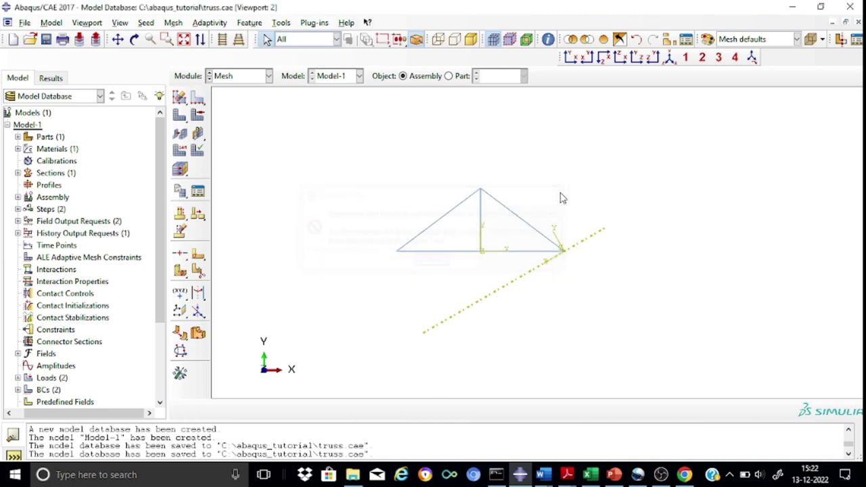
pyautogui.click(449, 77)
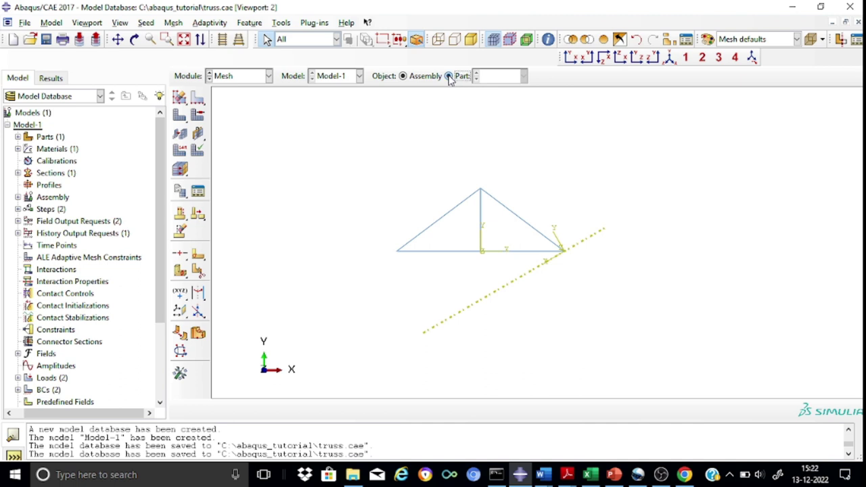
# Assign local seeds by number to all edges of the truss part, with one element per edge and no bias.
pyautogui.click(198, 99)
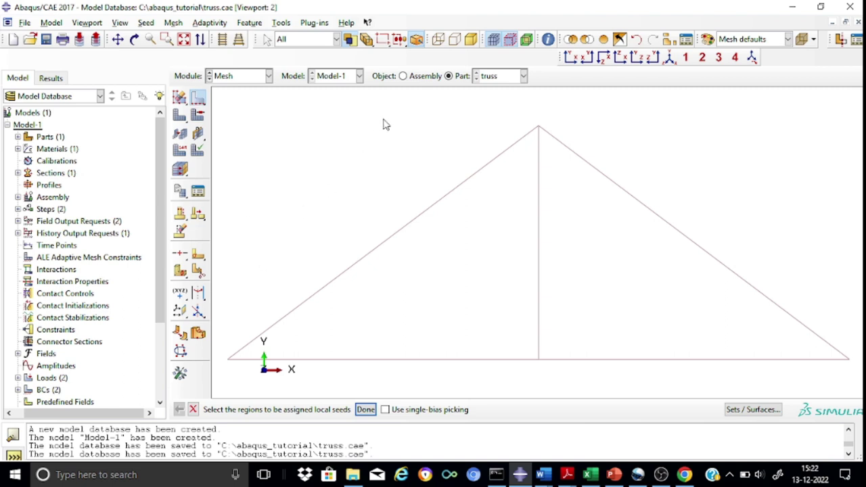
pyautogui.moveTo(396, 105); pyautogui.dragTo(670, 394)
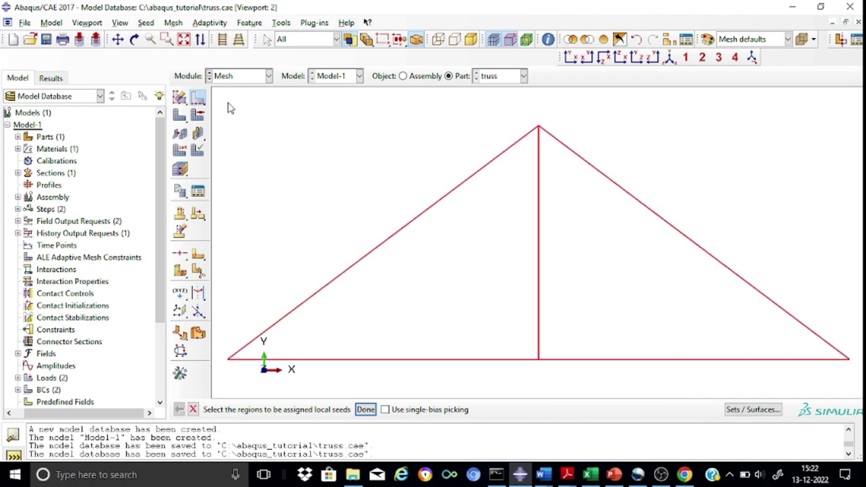
pyautogui.click(366, 409)
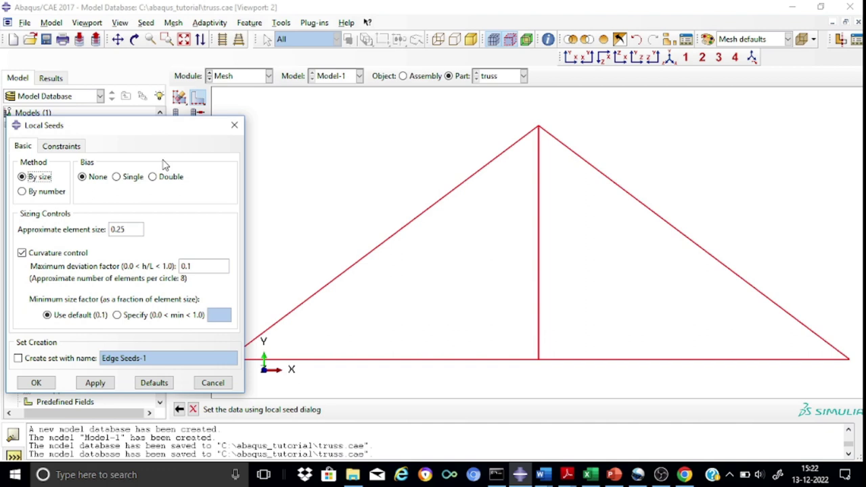
pyautogui.moveTo(150, 127); pyautogui.dragTo(149, 89)
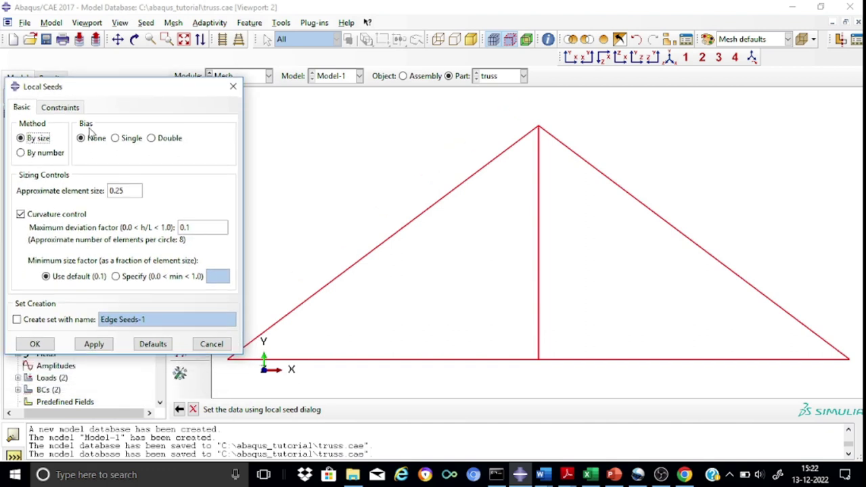
pyautogui.click(23, 154)
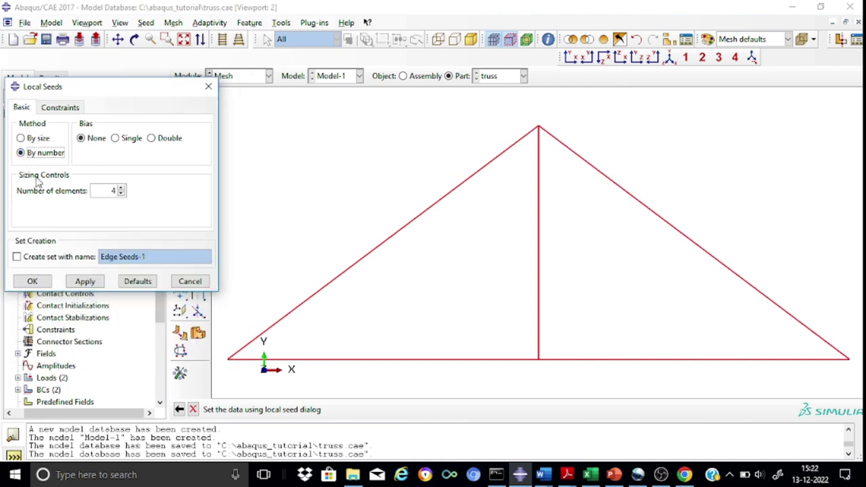
pyautogui.click(121, 194)
pyautogui.click(34, 282)
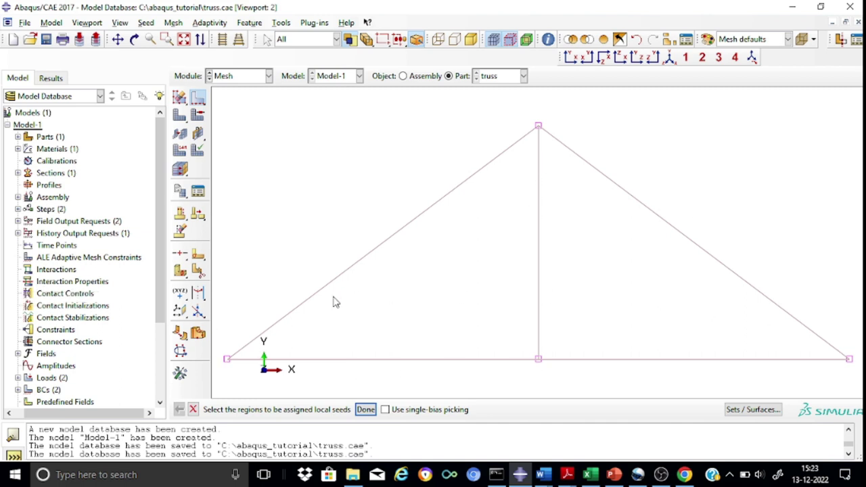
pyautogui.click(387, 243)
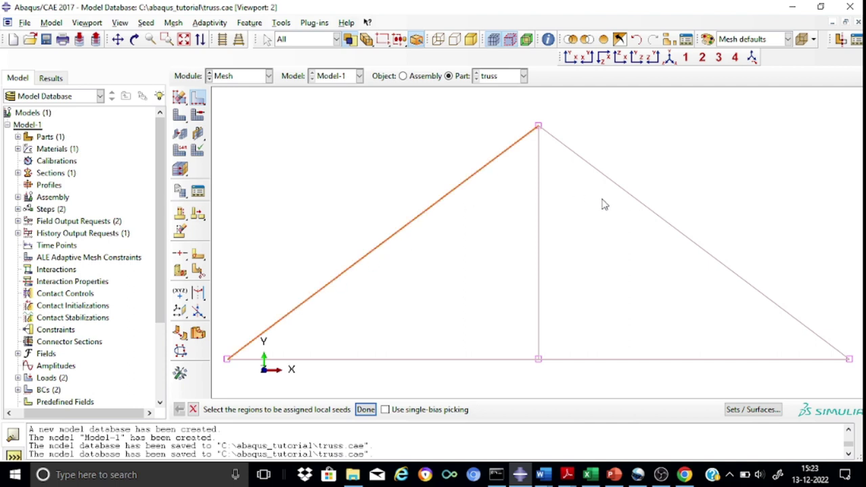
pyautogui.click(571, 278)
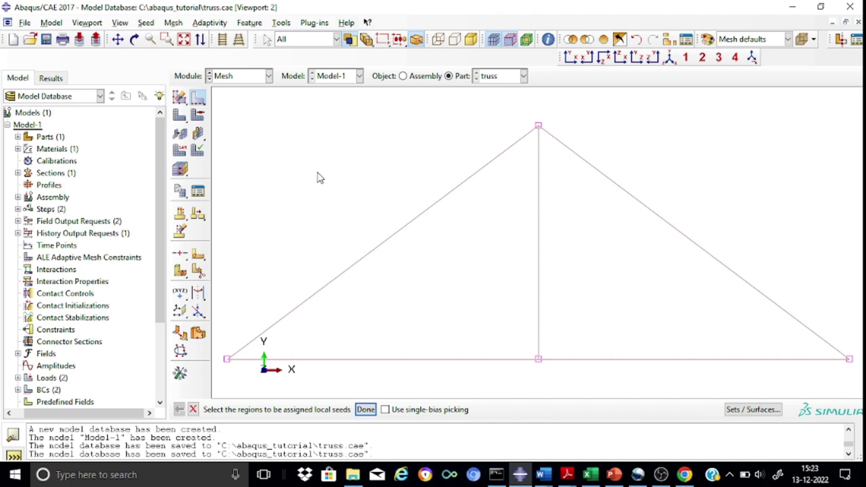
# Assign the standard linear Truss element type (T2D2) to all members of the truss part.
pyautogui.click(181, 151)
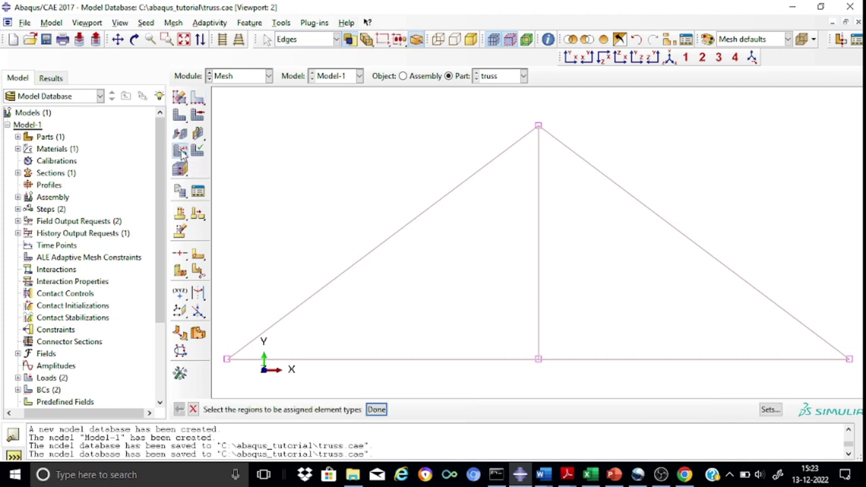
pyautogui.moveTo(440, 110); pyautogui.dragTo(667, 394)
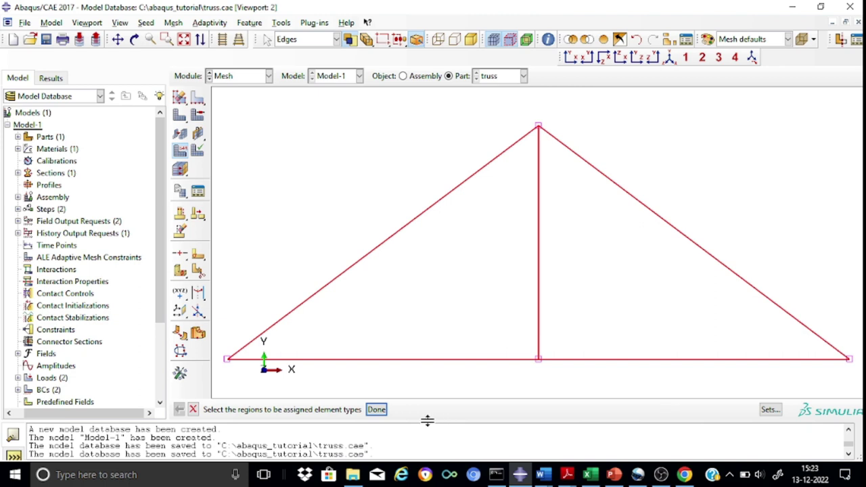
pyautogui.click(377, 409)
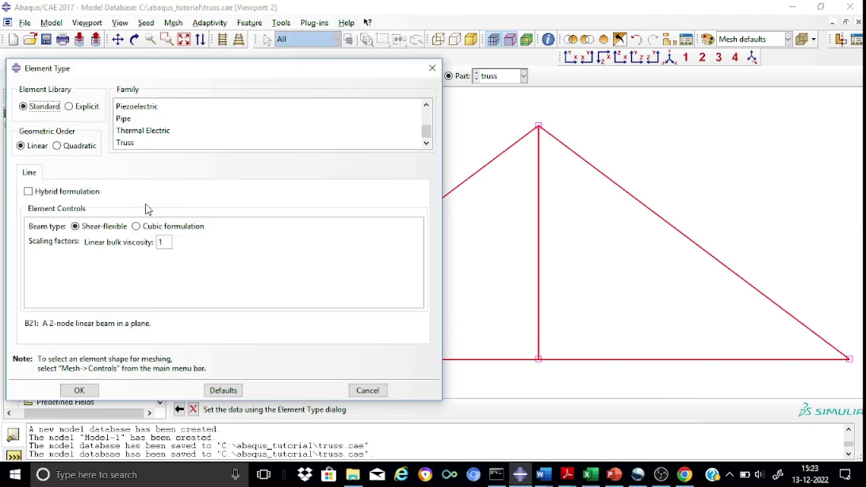
pyautogui.click(131, 145)
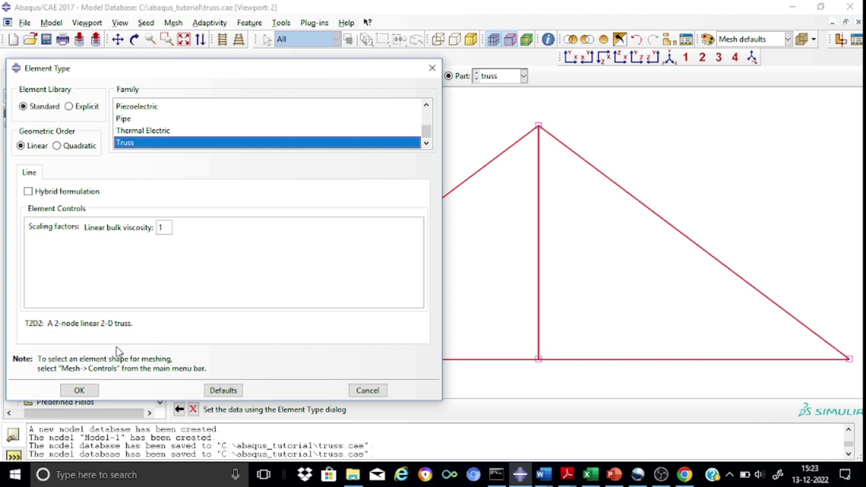
pyautogui.click(80, 391)
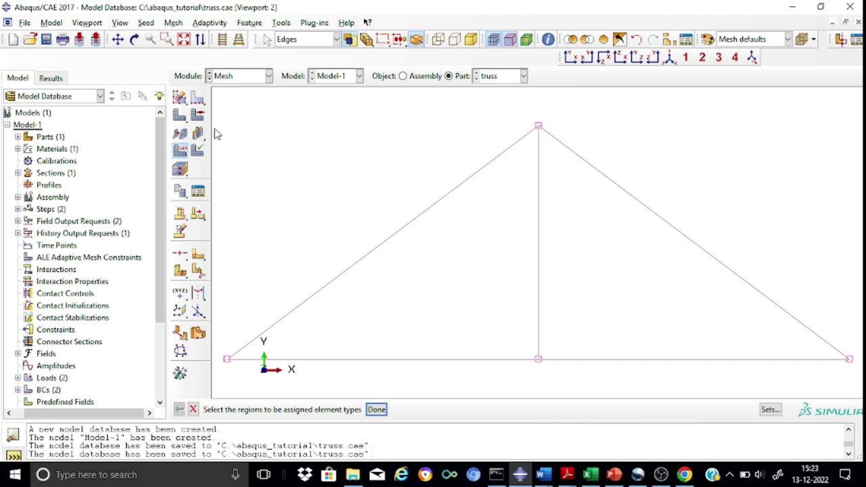
# Mesh the truss part and switch to the Job module, closing the job manager.
pyautogui.click(180, 115)
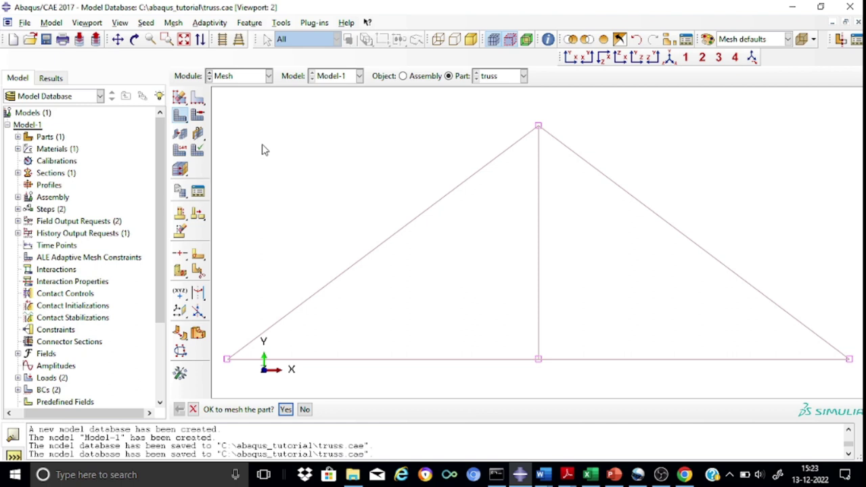
pyautogui.click(285, 410)
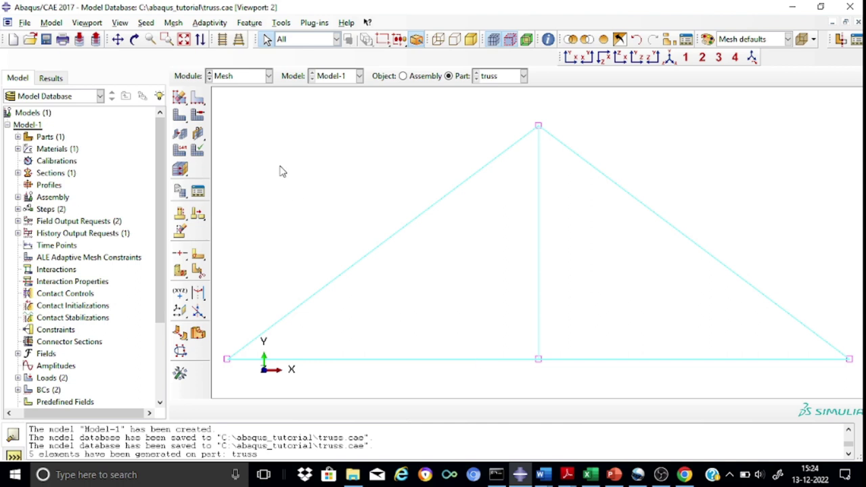
pyautogui.click(269, 75)
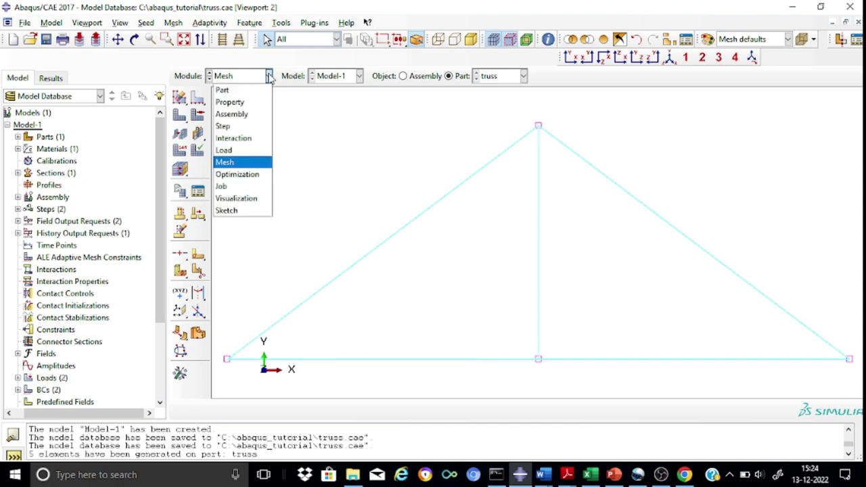
pyautogui.click(231, 187)
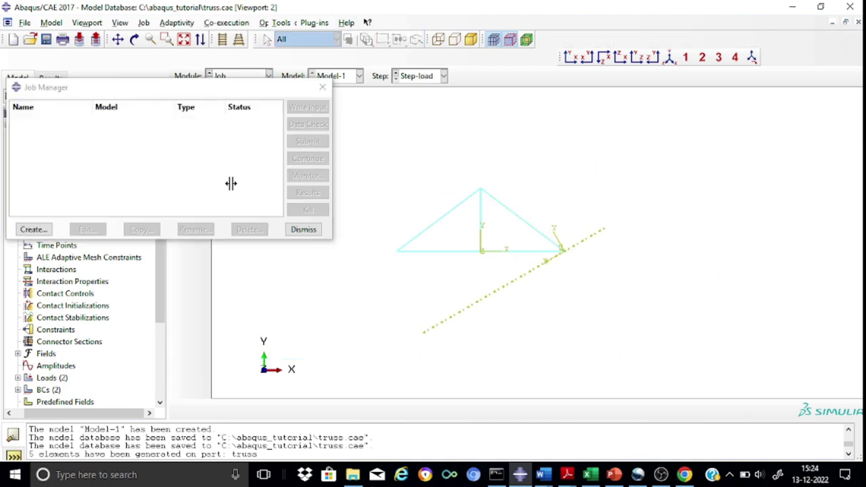
pyautogui.click(322, 87)
# Create a full analysis job named Job-truss from Model-1 with the default job settings.
pyautogui.click(180, 80)
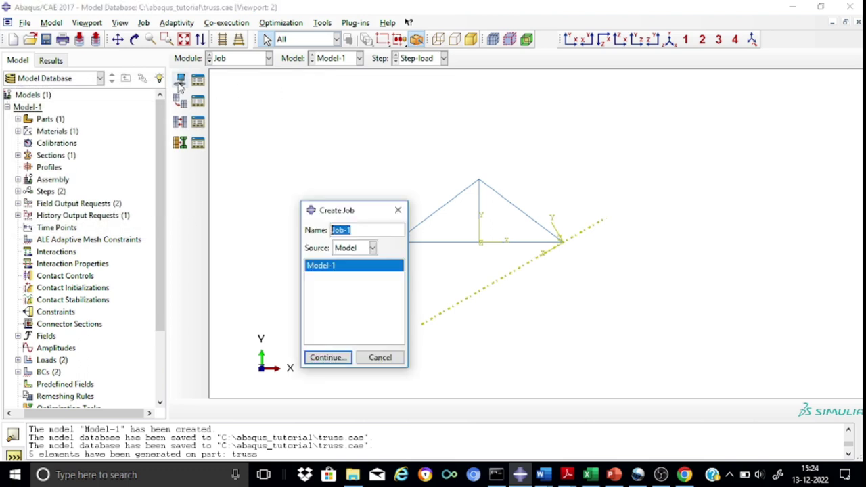
pyautogui.click(361, 231)
pyautogui.press('BackSpace')
pyautogui.write('truss')
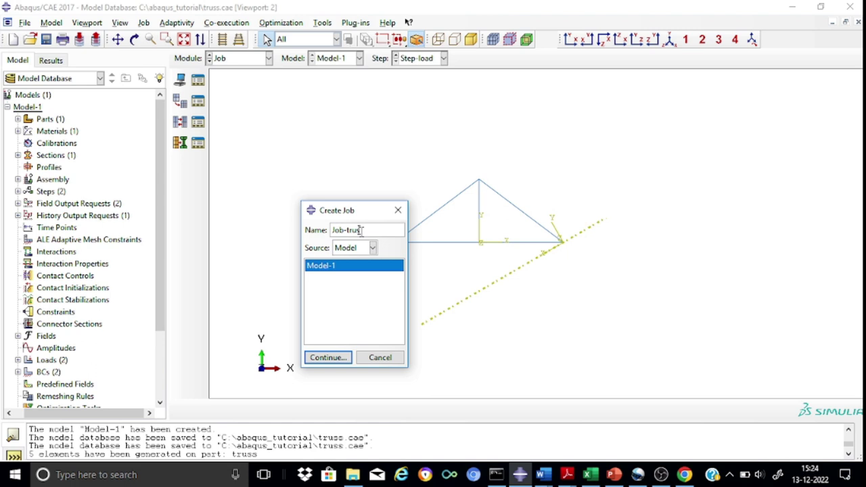
pyautogui.click(330, 359)
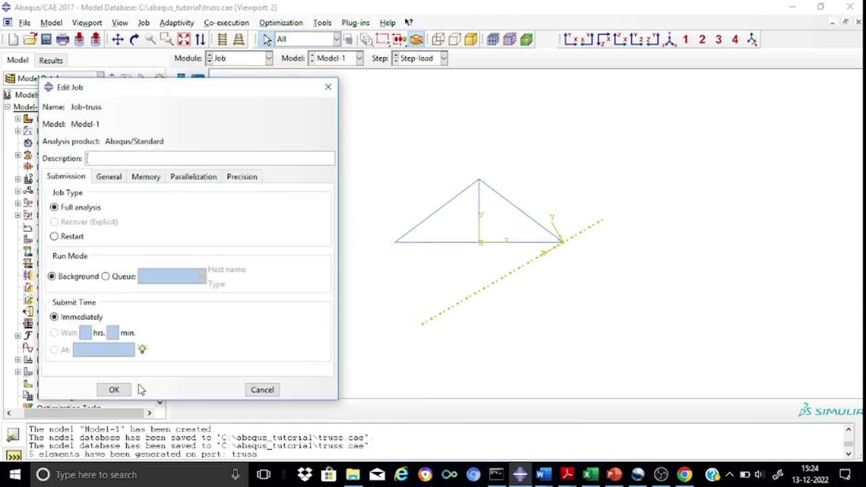
pyautogui.click(112, 391)
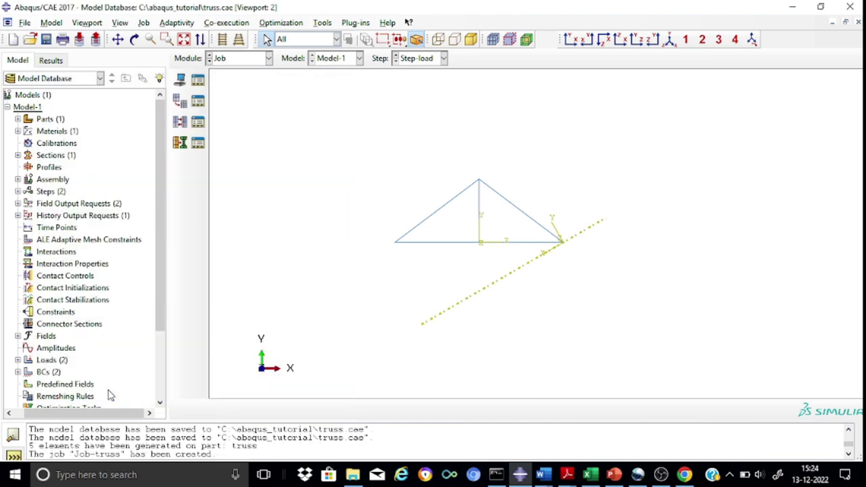
# Submit Job-truss for analysis and monitor its run until it ends.
pyautogui.click(197, 81)
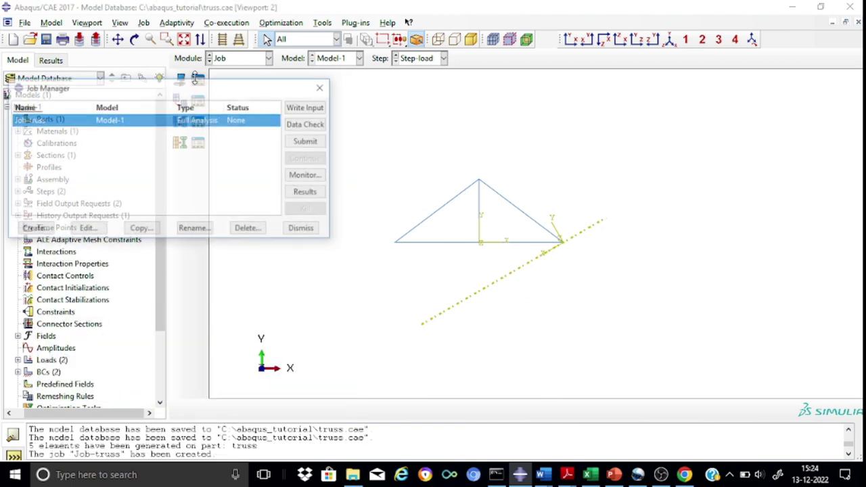
pyautogui.click(299, 142)
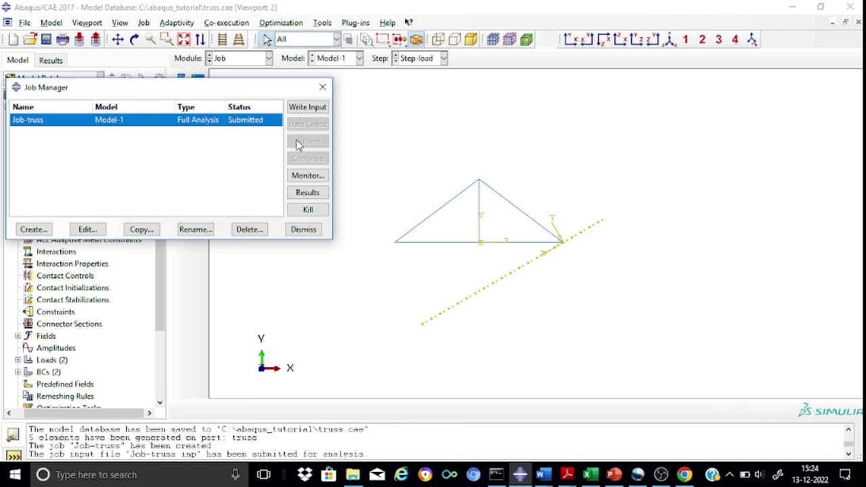
pyautogui.click(309, 176)
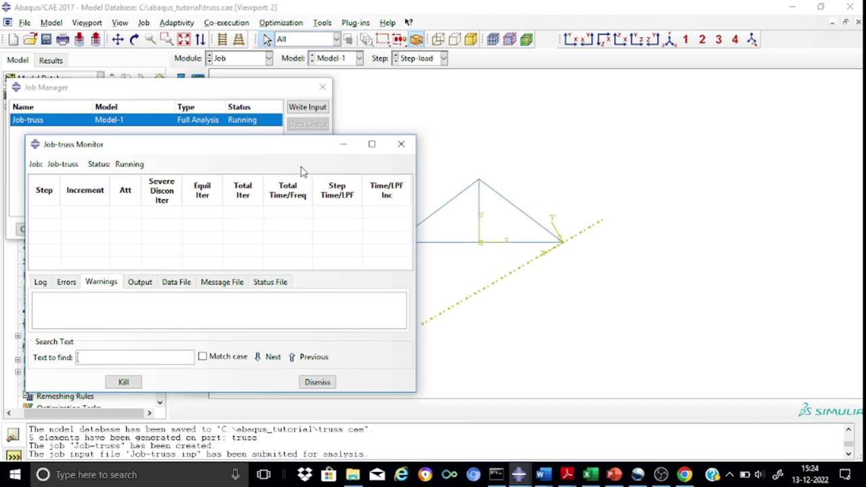
pyautogui.moveTo(281, 147); pyautogui.dragTo(303, 116)
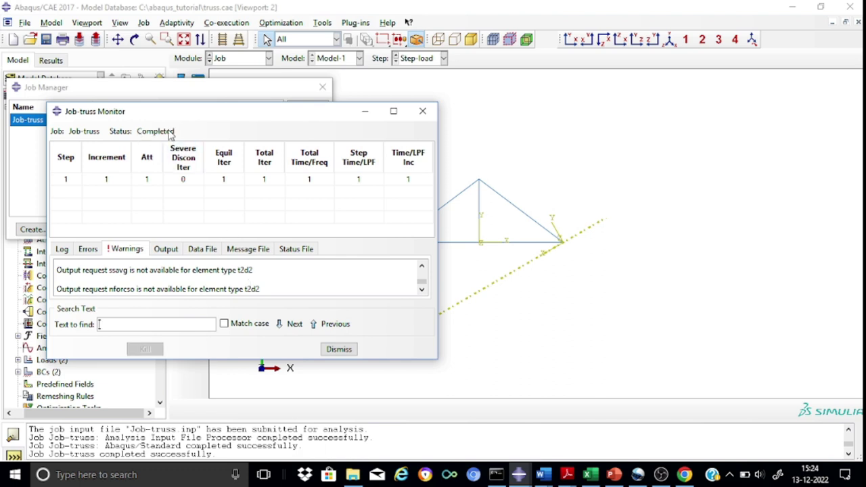
pyautogui.click(423, 114)
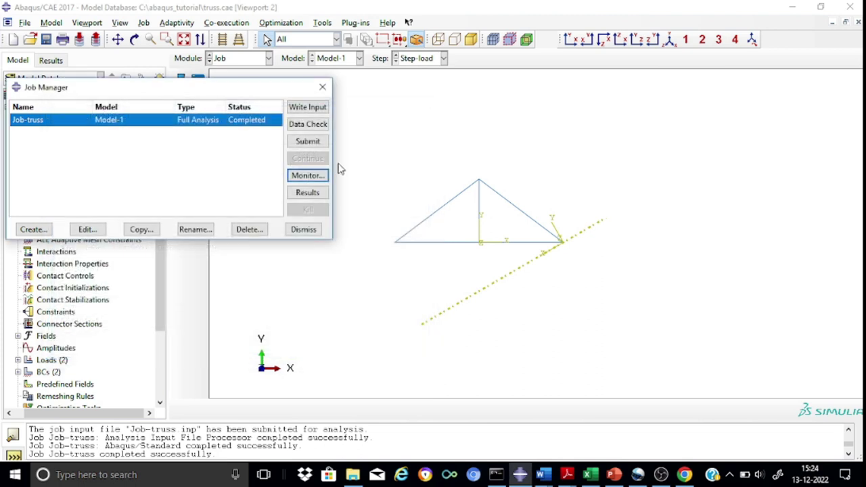
# Open the results of Job-truss and start a probe values query on the S11 stress plot.
pyautogui.click(308, 193)
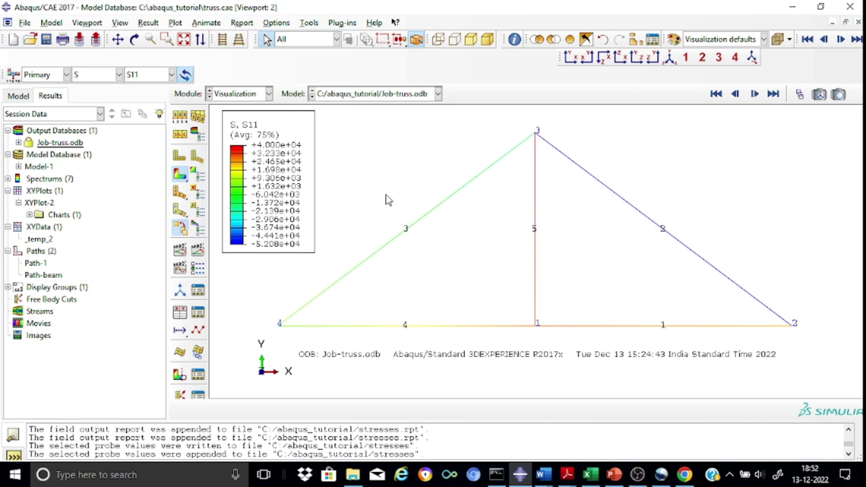
pyautogui.click(310, 23)
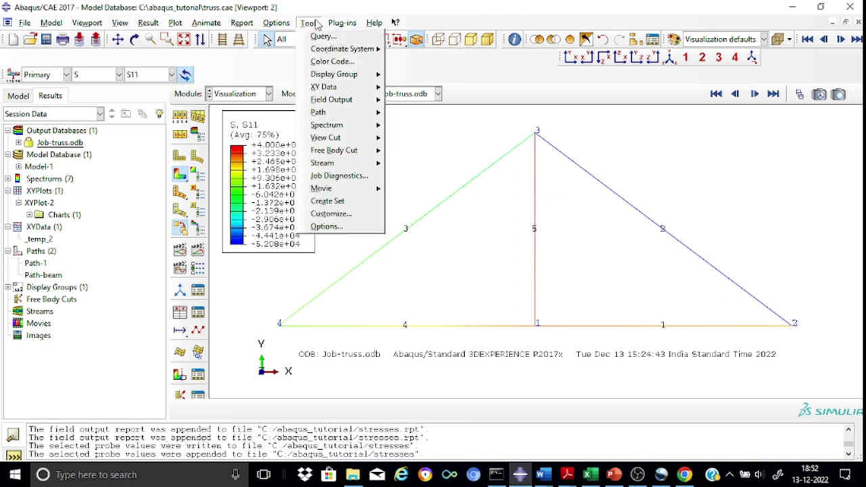
pyautogui.click(324, 38)
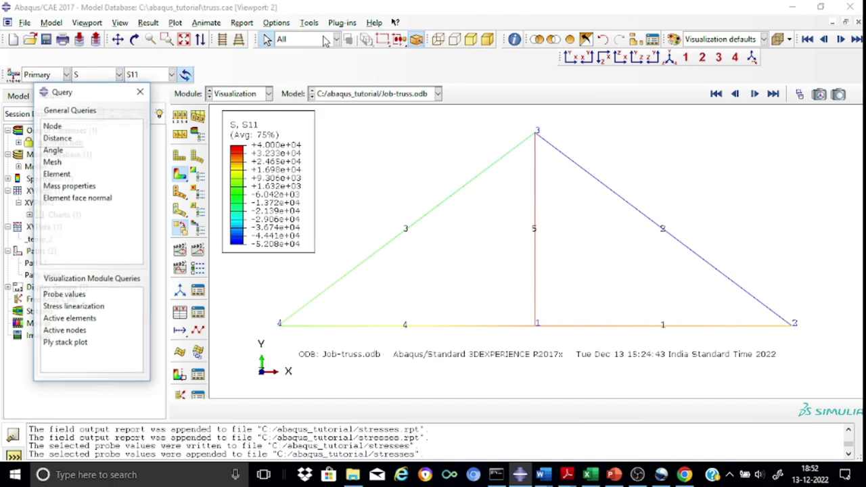
pyautogui.click(58, 297)
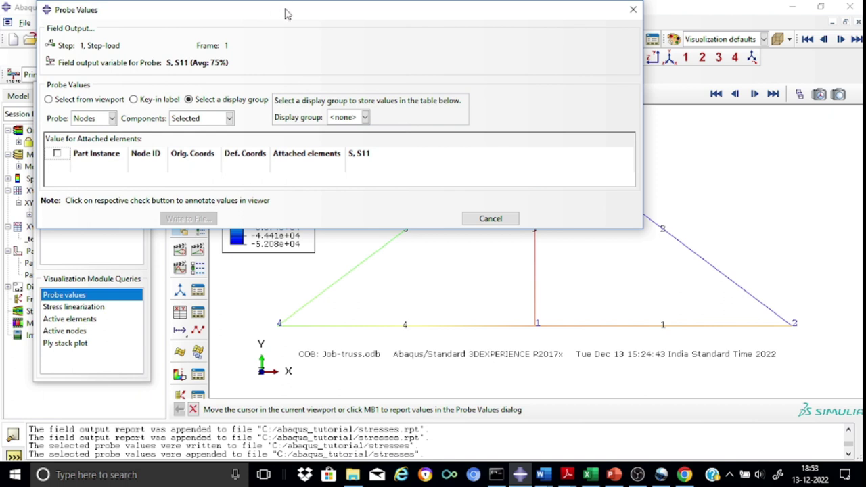
pyautogui.moveTo(287, 9); pyautogui.dragTo(309, 9)
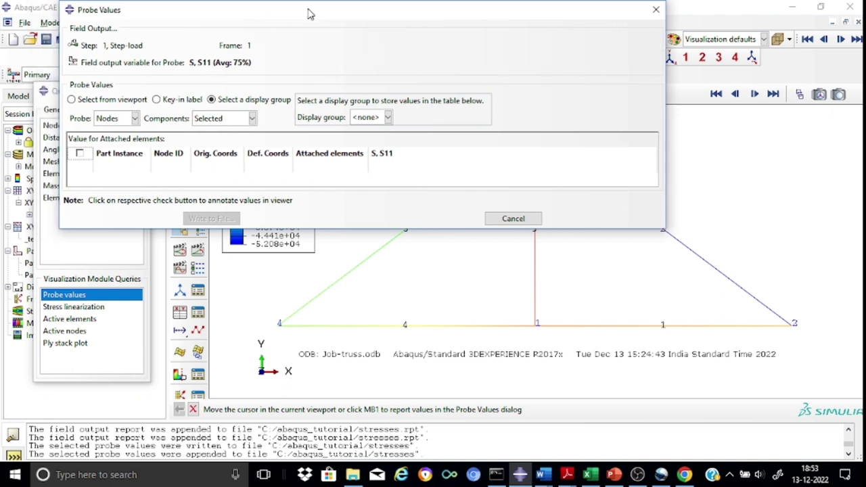
# Probe the S11 stress of elements 3 and 5, selecting them from the viewport, and close the query.
pyautogui.click(135, 119)
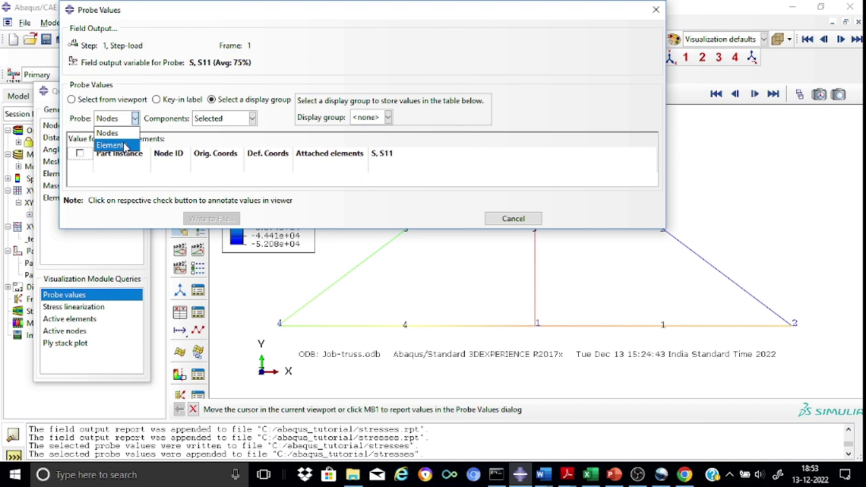
pyautogui.click(124, 146)
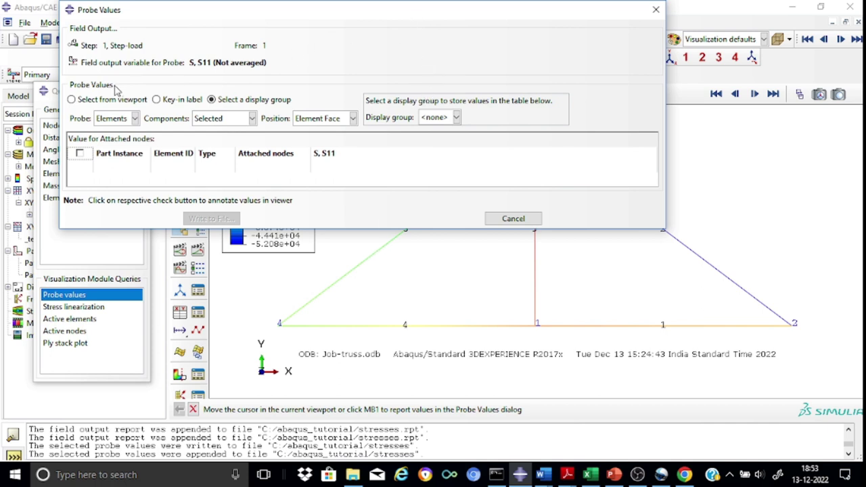
pyautogui.click(87, 100)
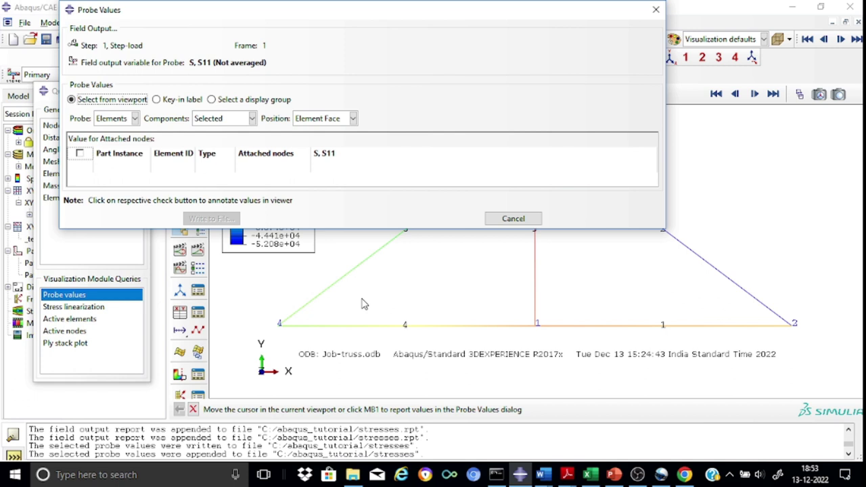
pyautogui.moveTo(348, 282)
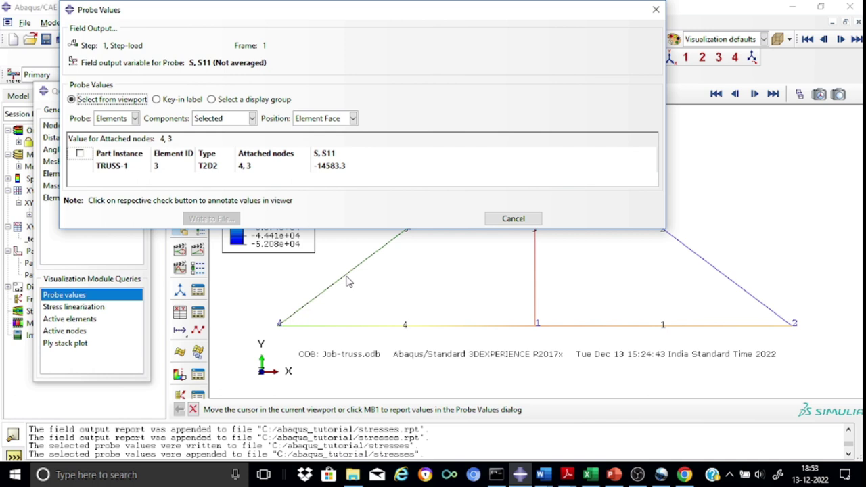
pyautogui.click(536, 295)
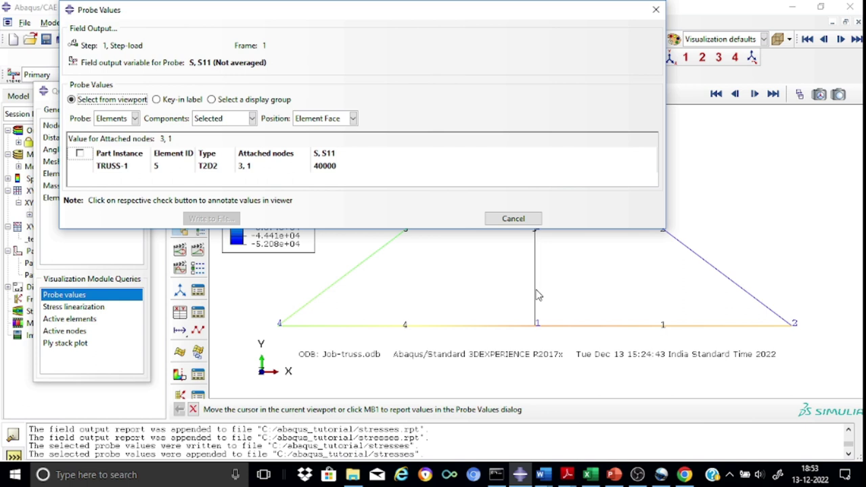
pyautogui.click(655, 10)
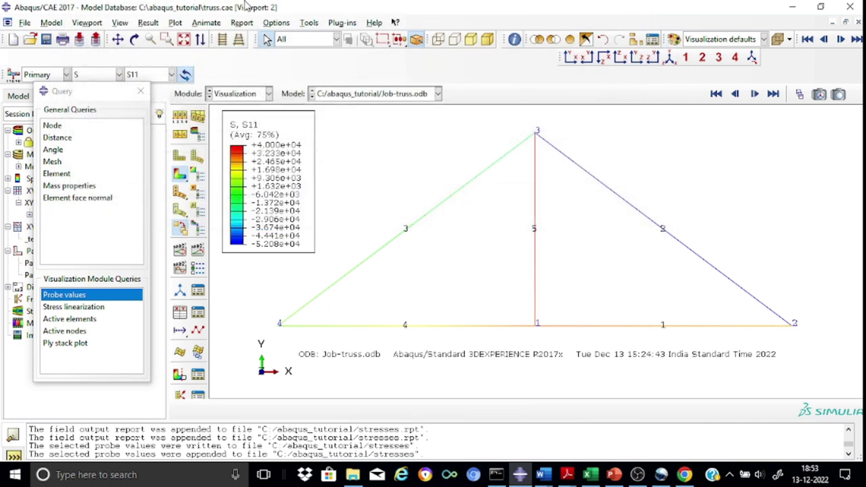
pyautogui.click(140, 92)
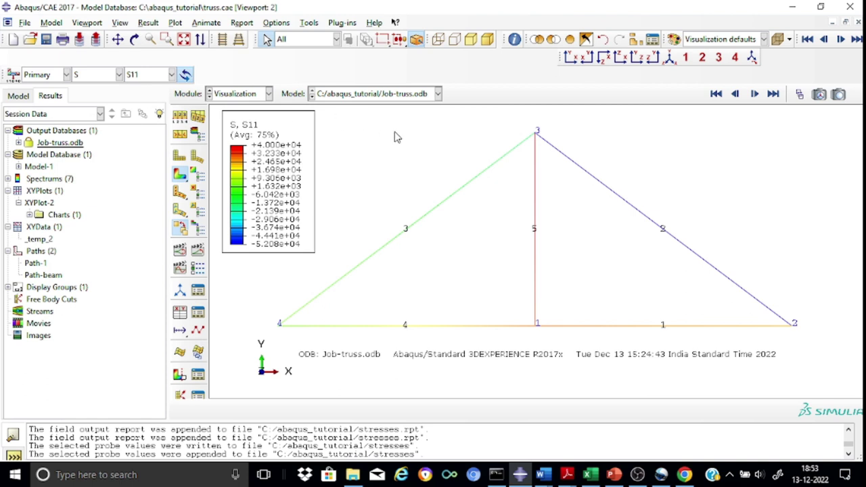
# Superimpose the deformed shape on the stress contour plot of the undeformed truss.
pyautogui.click(200, 156)
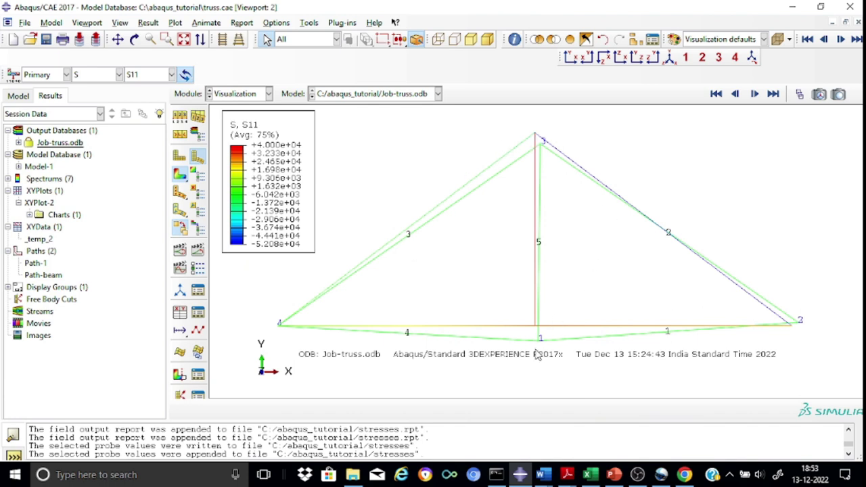
pyautogui.click(182, 232)
pyautogui.click(516, 342)
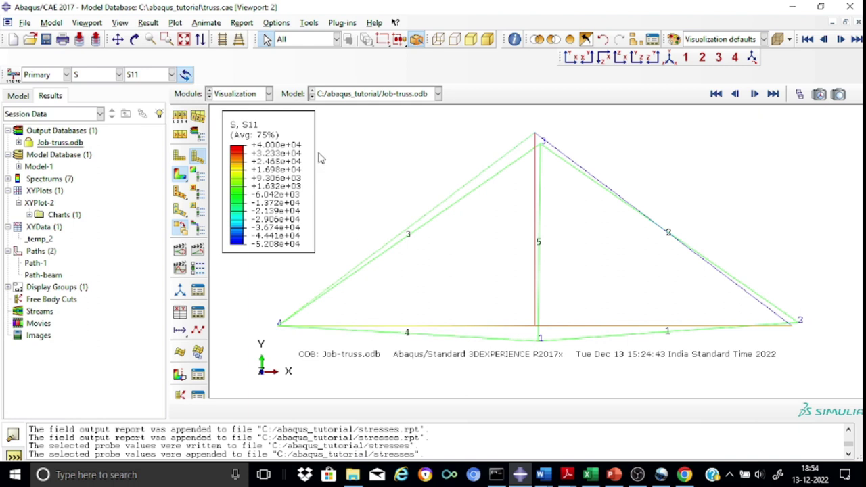
# Display the displacement field output U with its vertical component U2 on the truss.
pyautogui.click(120, 75)
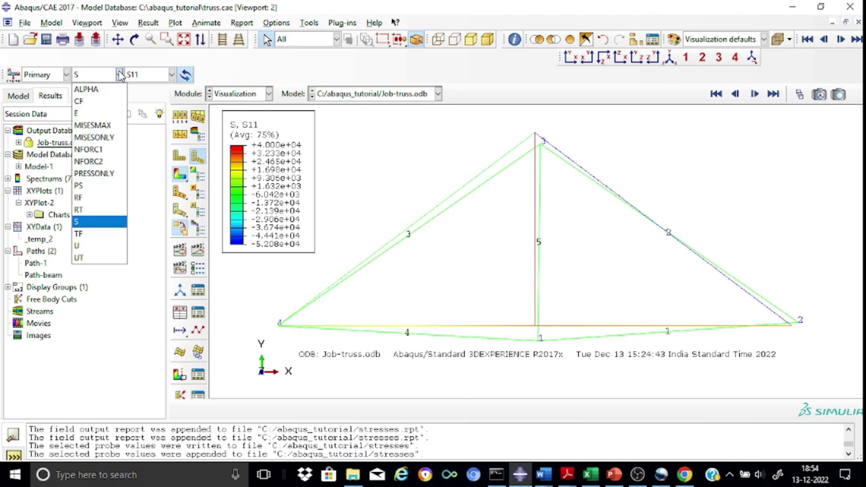
pyautogui.click(96, 246)
pyautogui.click(172, 75)
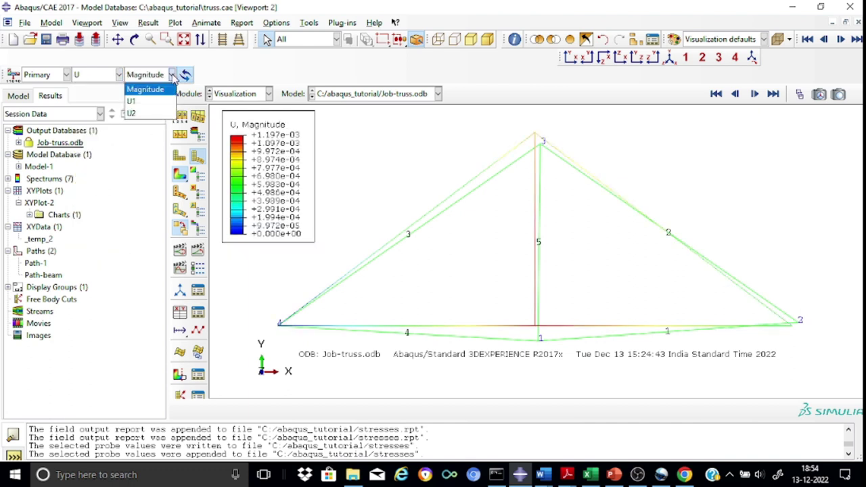
pyautogui.click(146, 113)
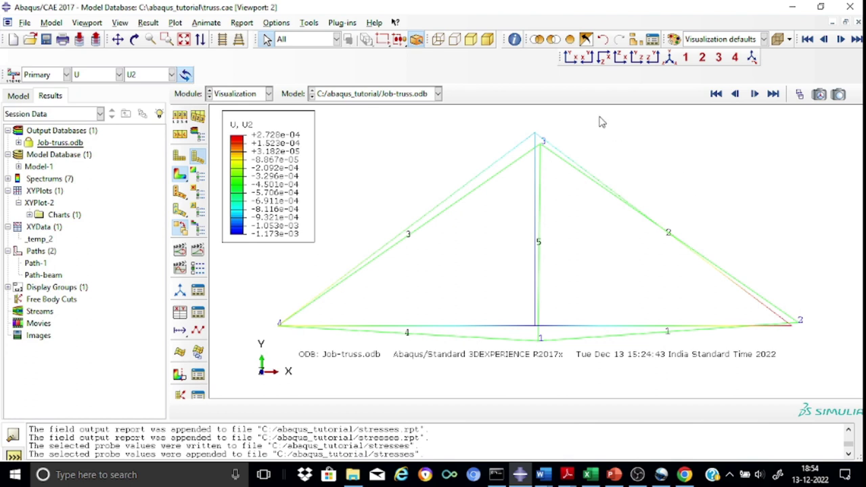
# Probe the U2 displacement at nodes 4 and 2 directly in the viewport, and close the query.
pyautogui.click(308, 23)
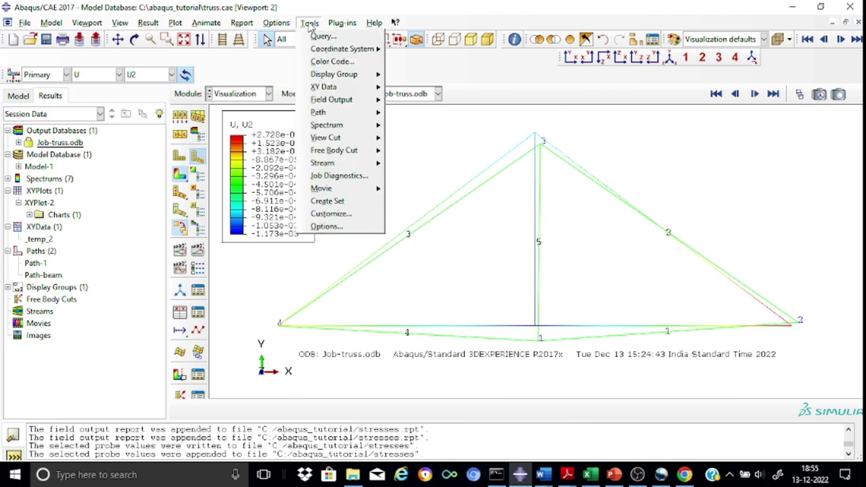
pyautogui.click(315, 34)
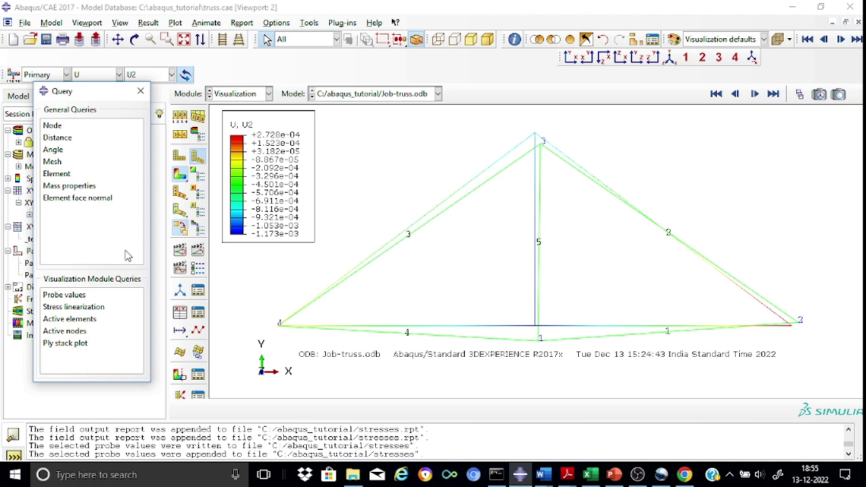
pyautogui.click(77, 301)
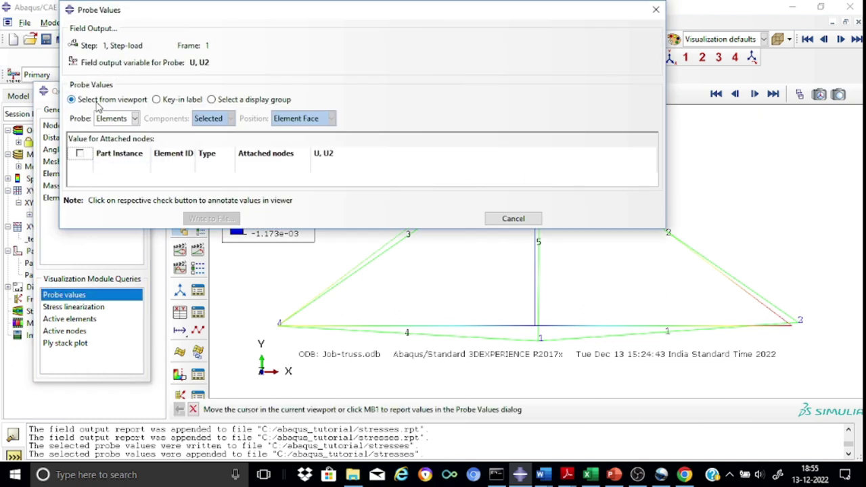
pyautogui.click(135, 119)
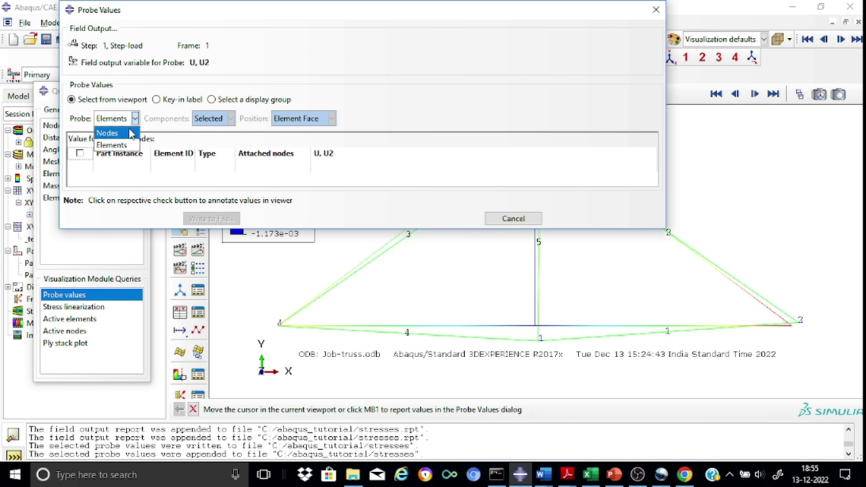
pyautogui.click(112, 134)
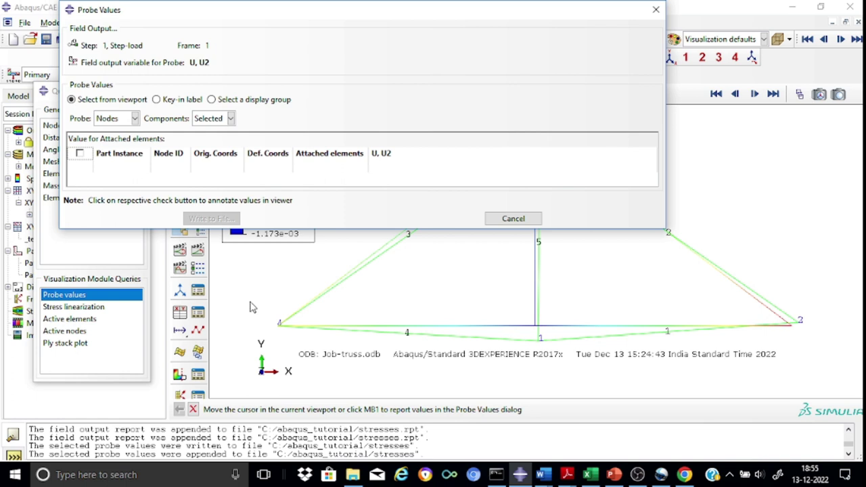
pyautogui.moveTo(277, 328)
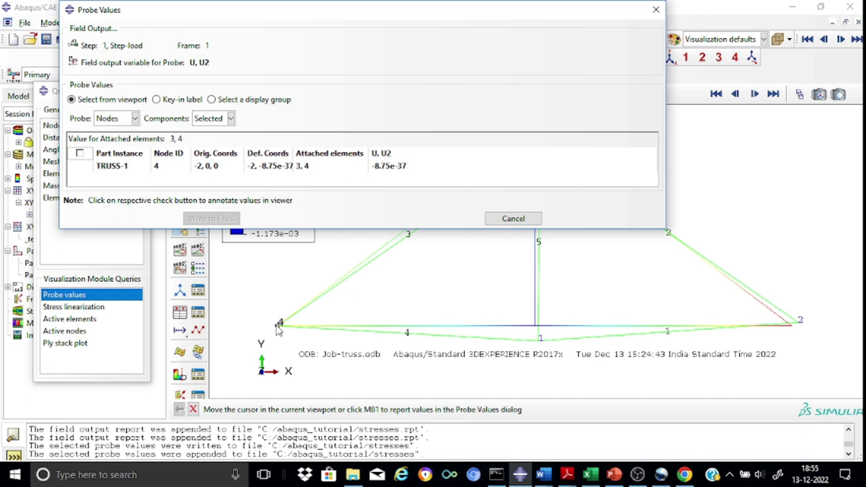
pyautogui.moveTo(801, 327)
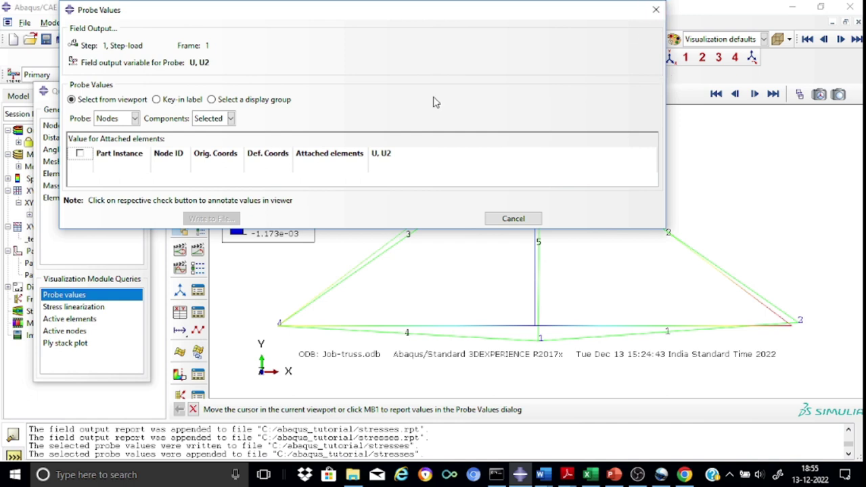
pyautogui.click(658, 10)
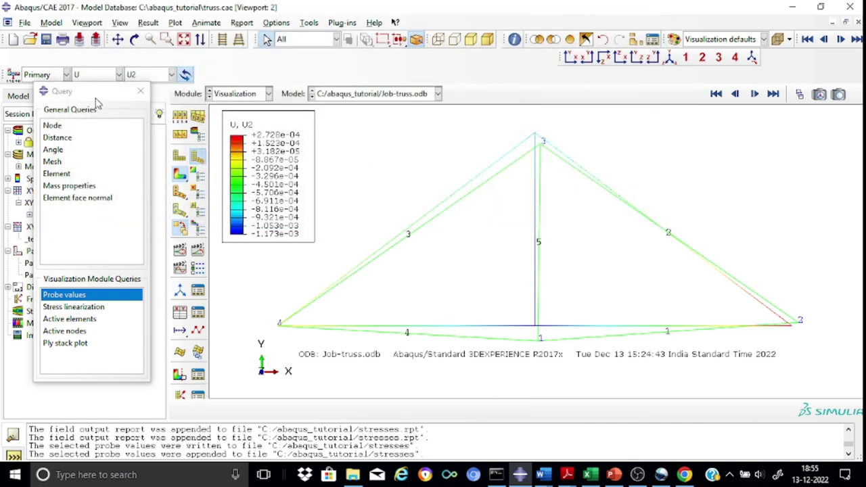
pyautogui.click(140, 92)
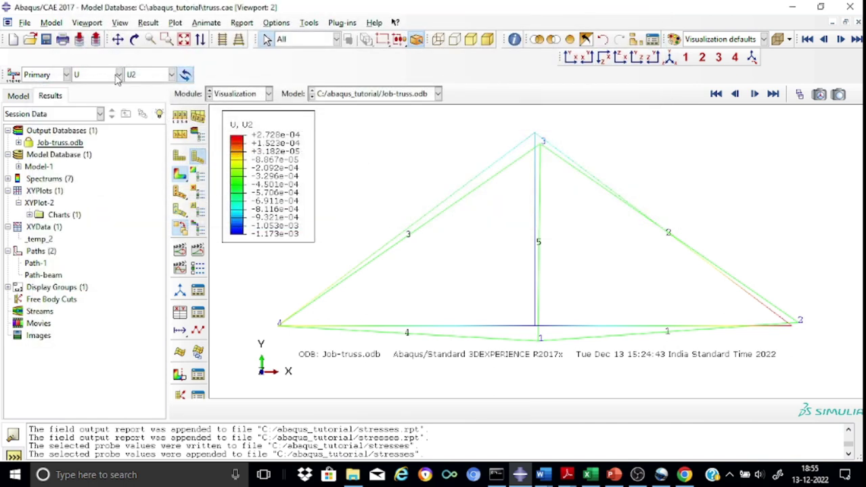
# Set the displayed field output to stress S with component S11.
pyautogui.click(119, 75)
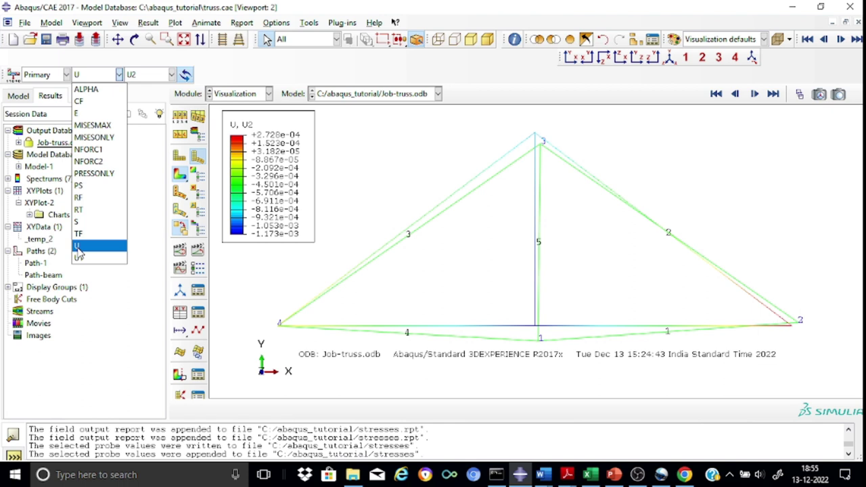
pyautogui.click(80, 222)
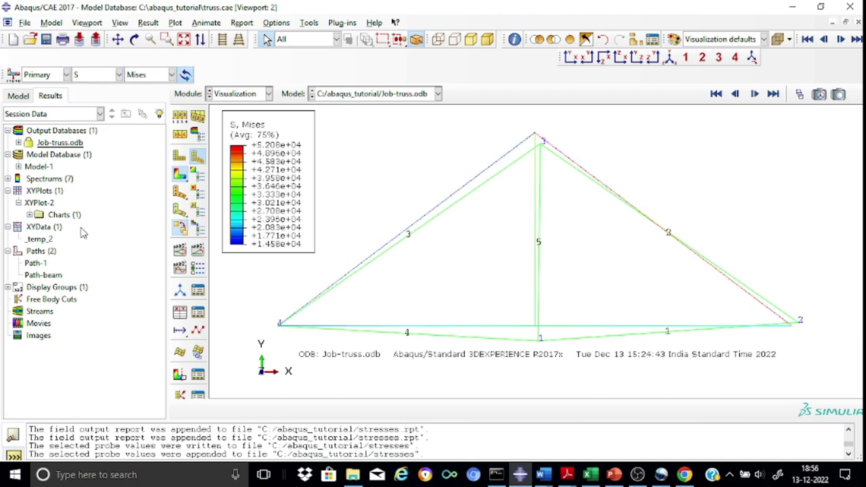
pyautogui.click(173, 76)
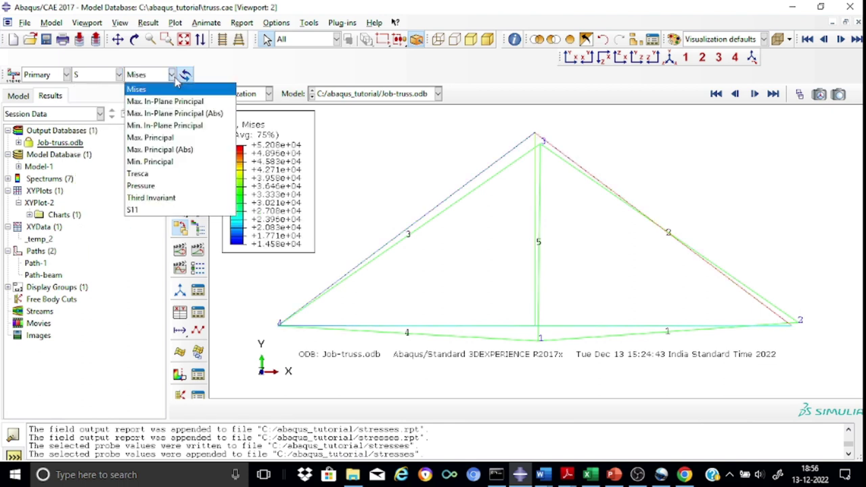
pyautogui.click(136, 210)
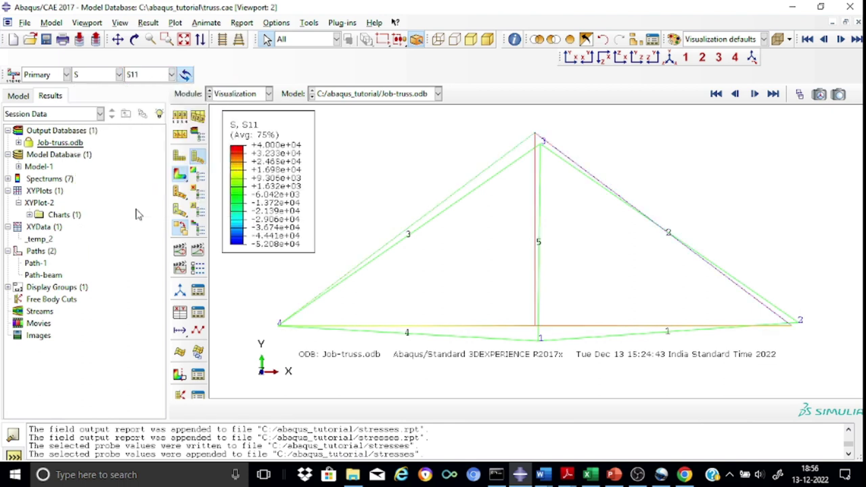
# Probe the S11 stress of all truss elements using the display group All, and review the listed element values.
pyautogui.click(309, 22)
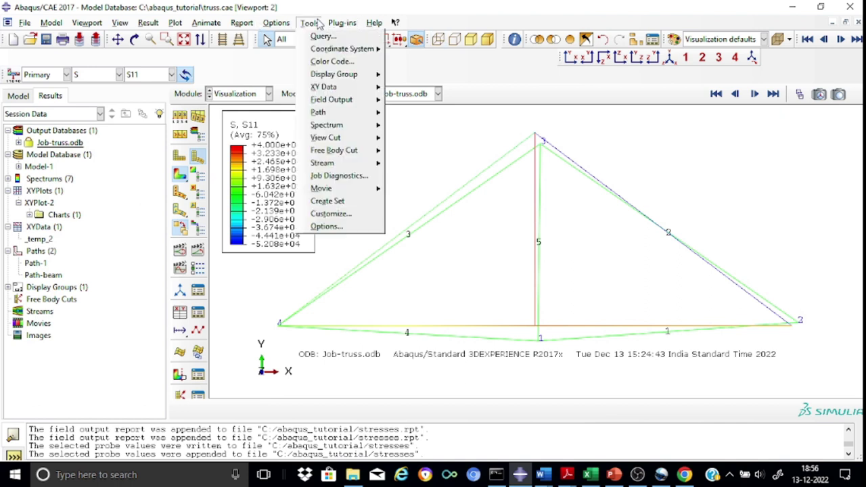
pyautogui.click(322, 36)
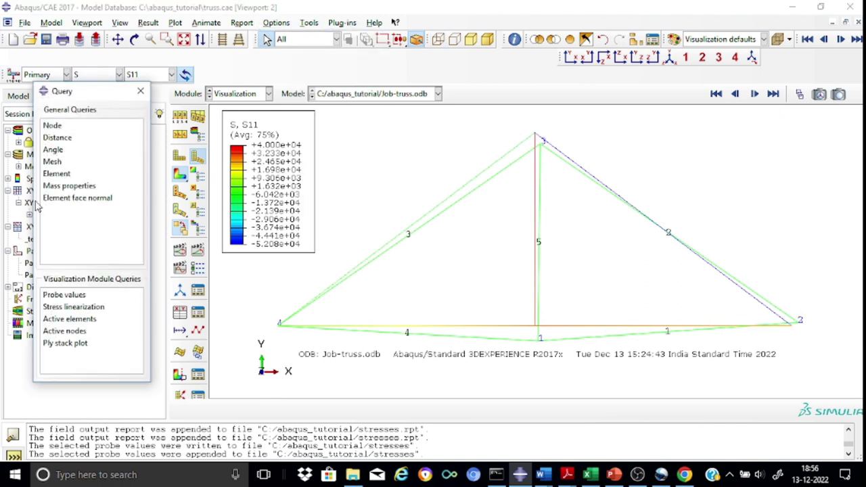
pyautogui.click(46, 298)
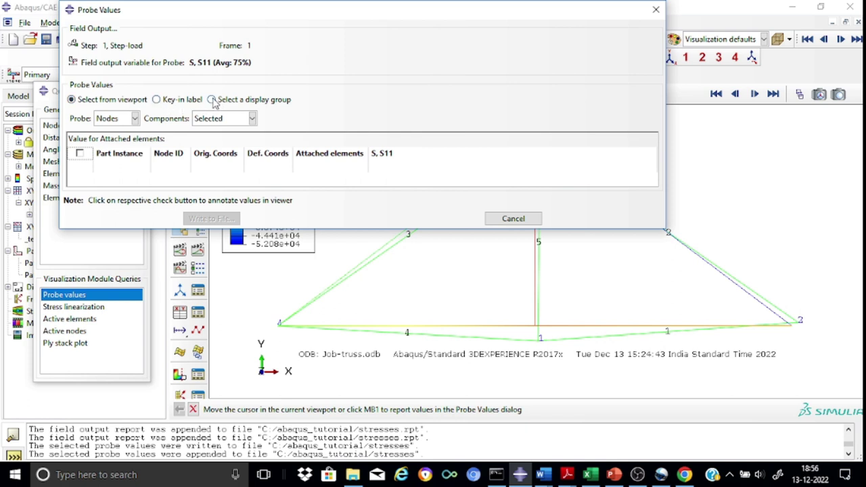
pyautogui.click(135, 118)
pyautogui.click(114, 145)
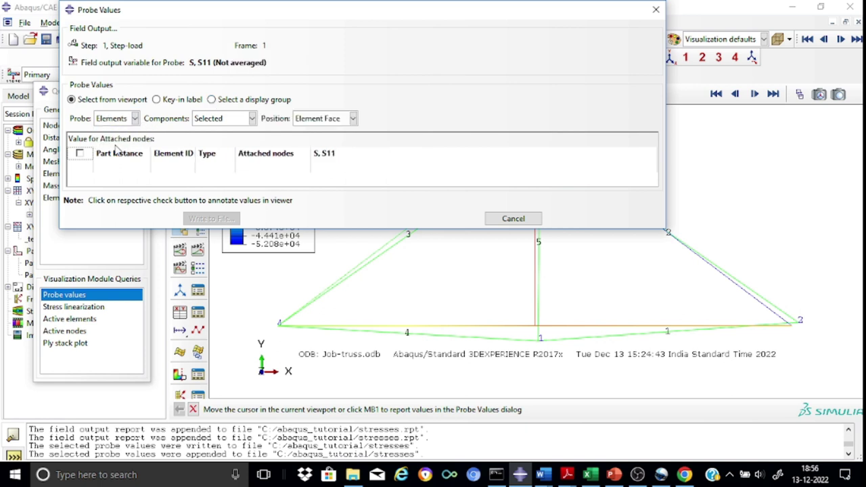
pyautogui.click(212, 100)
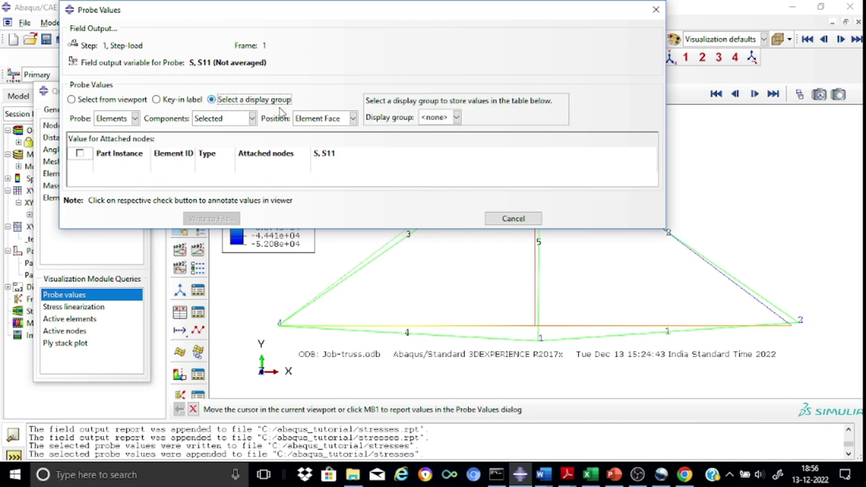
pyautogui.click(455, 118)
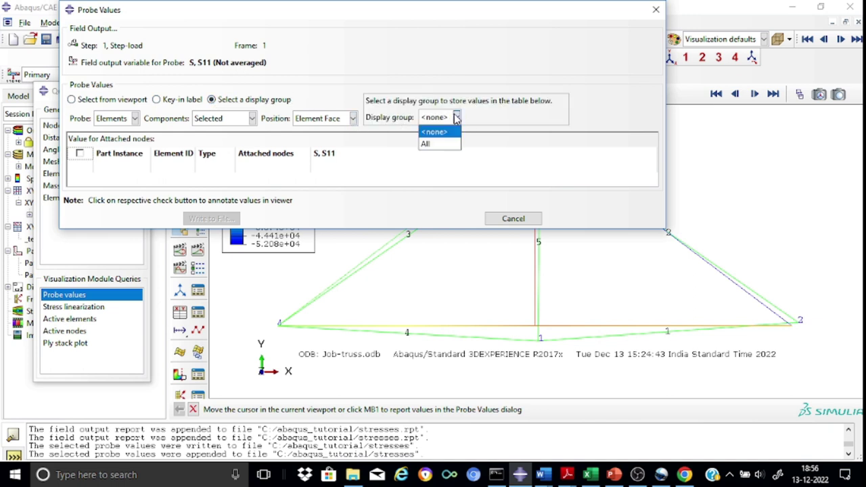
pyautogui.click(438, 146)
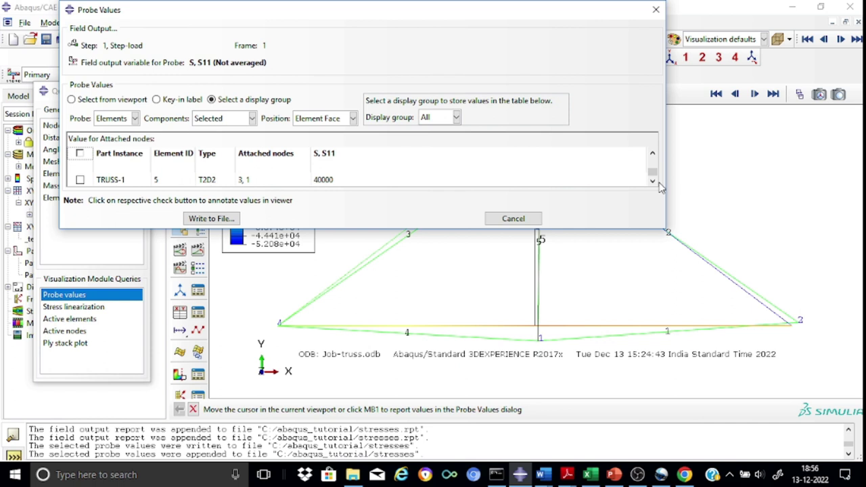
pyautogui.scroll(3, 653, 168)
pyautogui.scroll(1, 654, 168)
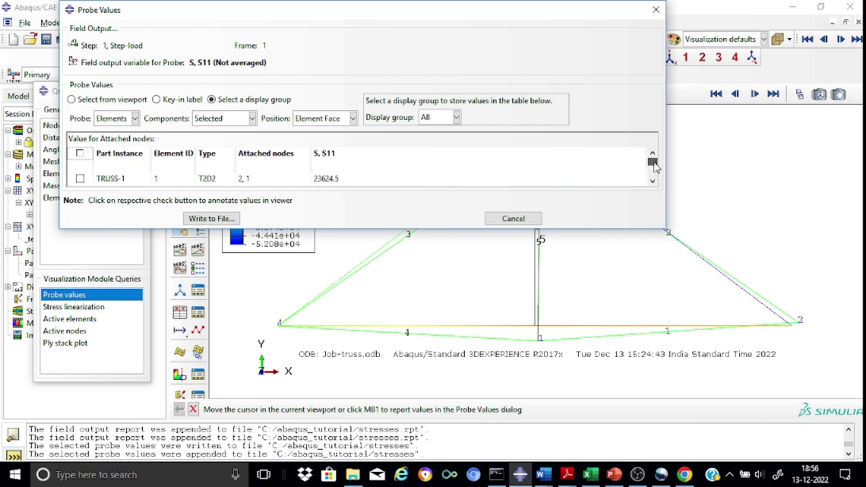
pyautogui.scroll(-3, 654, 175)
pyautogui.scroll(-1, 654, 175)
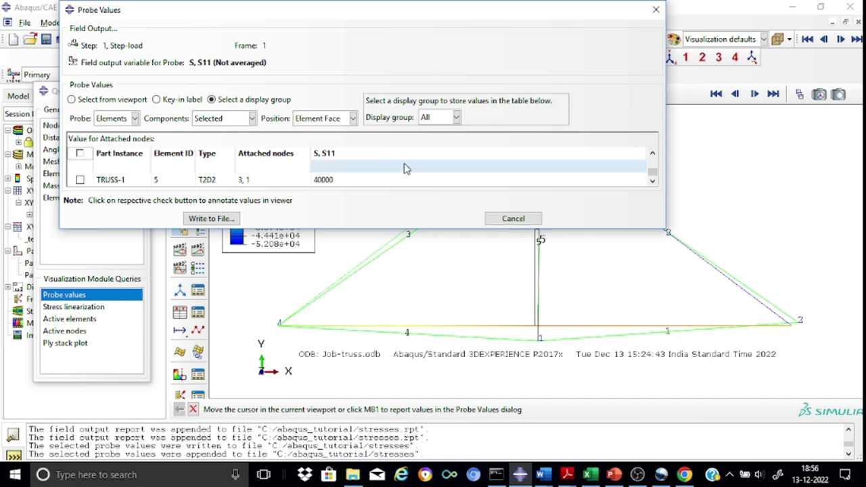
# Write the probed element stresses to the report file C:/abaqus_tutorial/stresses in Engineering number format.
pyautogui.click(211, 218)
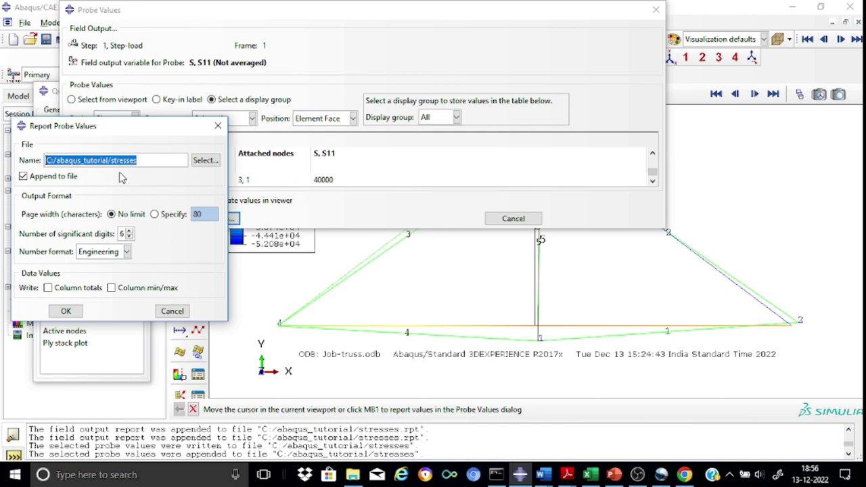
pyautogui.click(152, 163)
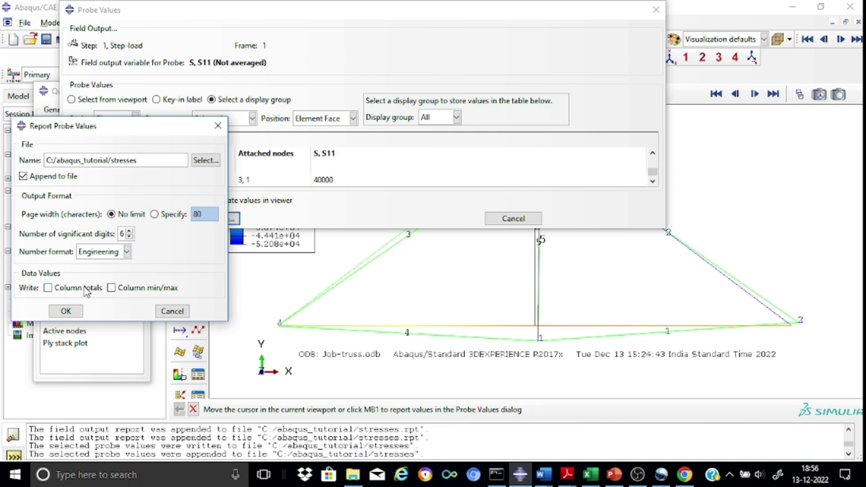
pyautogui.click(70, 312)
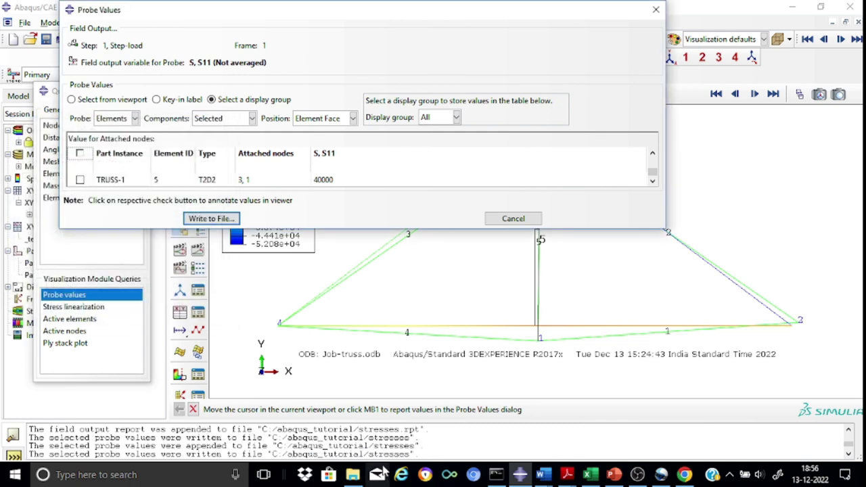
# Switch to File Explorer, open the stresses report from the abaqus_tutorial folder in Notepad, examine the element S11 values, and close it.
pyautogui.moveTo(353, 477)
pyautogui.click(357, 444)
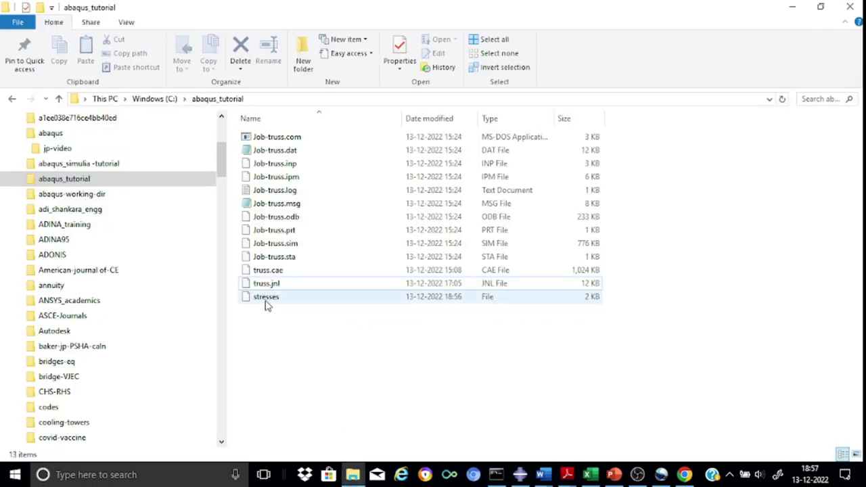
pyautogui.doubleClick(266, 297)
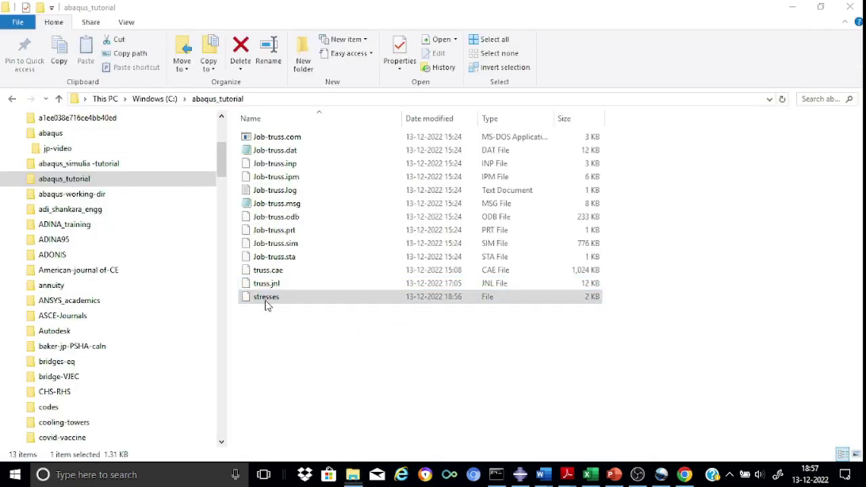
pyautogui.doubleClick(361, 369)
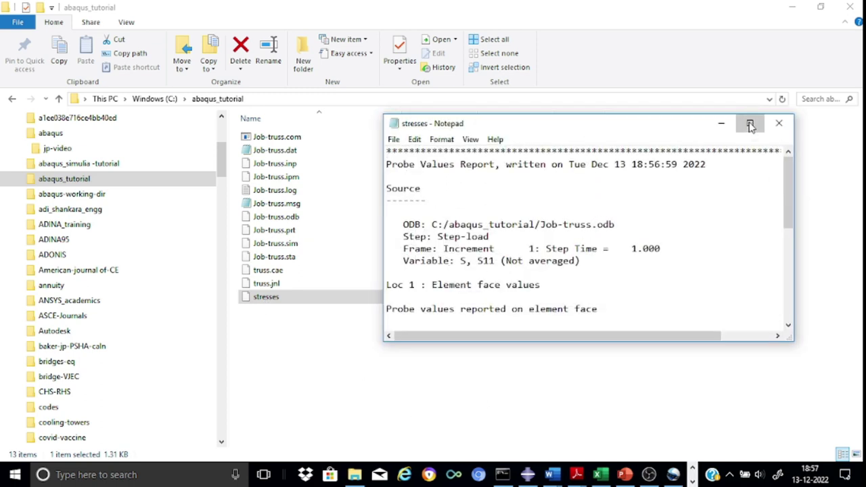
pyautogui.click(750, 123)
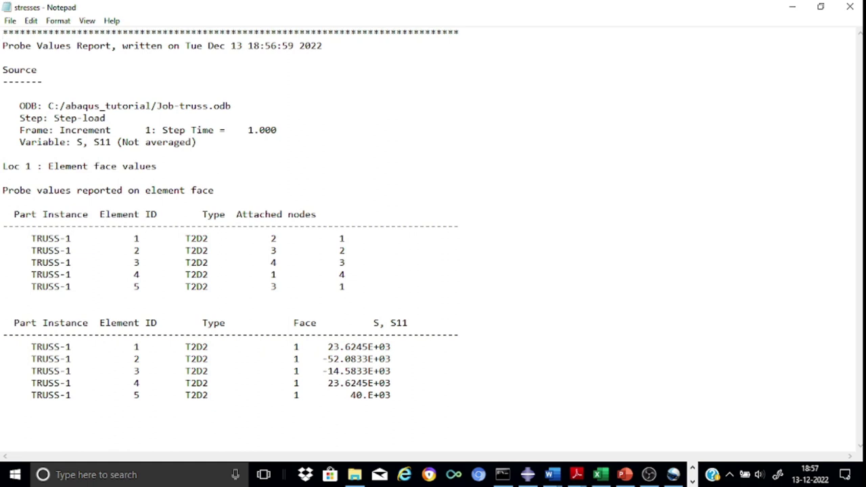
pyautogui.click(851, 8)
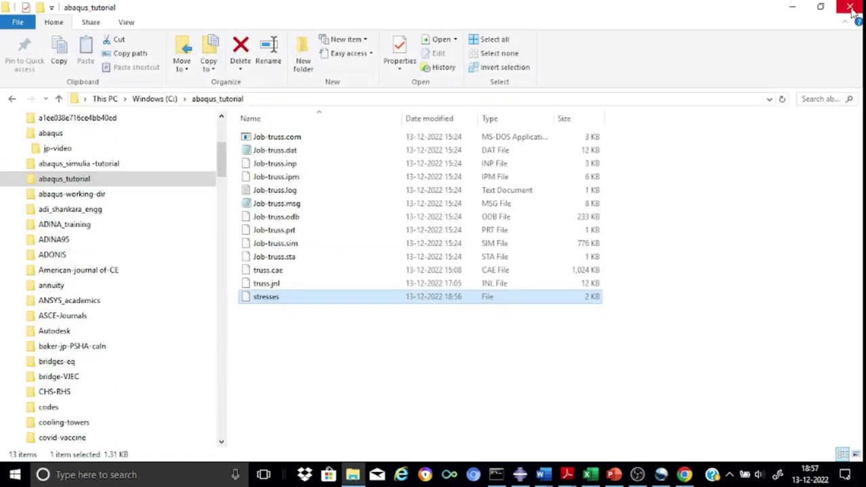
# Return to Abaqus/CAE and end the probe query, clearing the selected probe values table.
pyautogui.moveTo(519, 476)
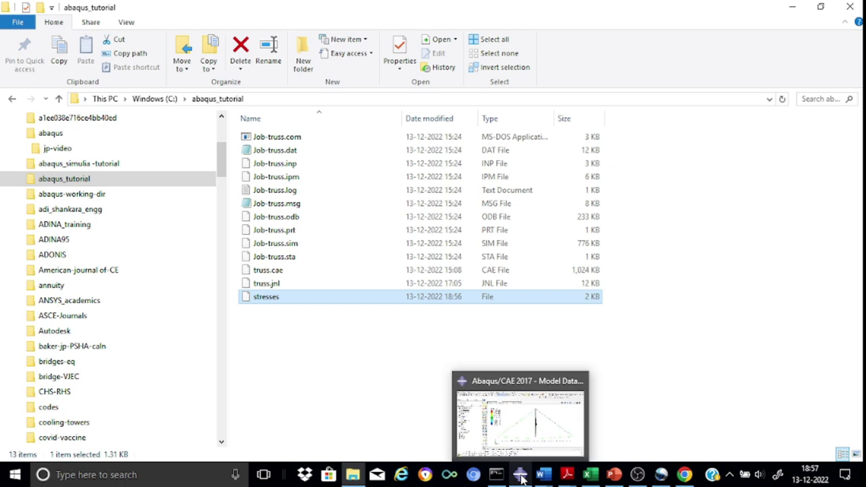
pyautogui.click(517, 441)
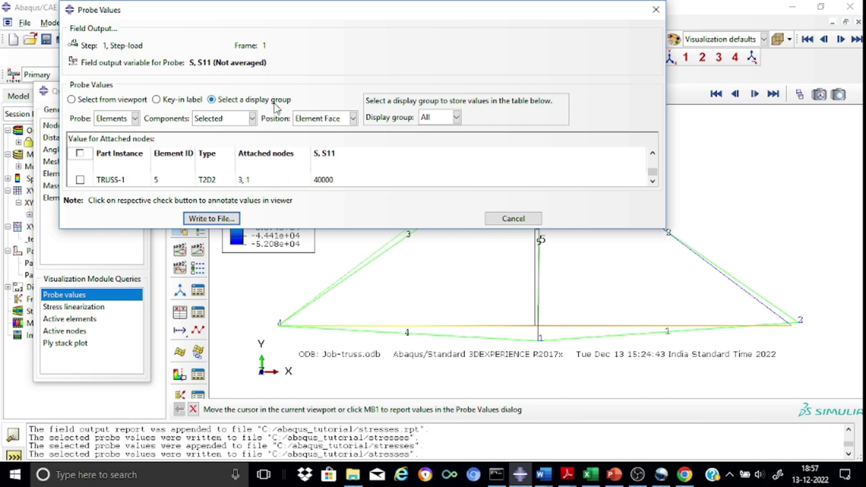
pyautogui.click(655, 11)
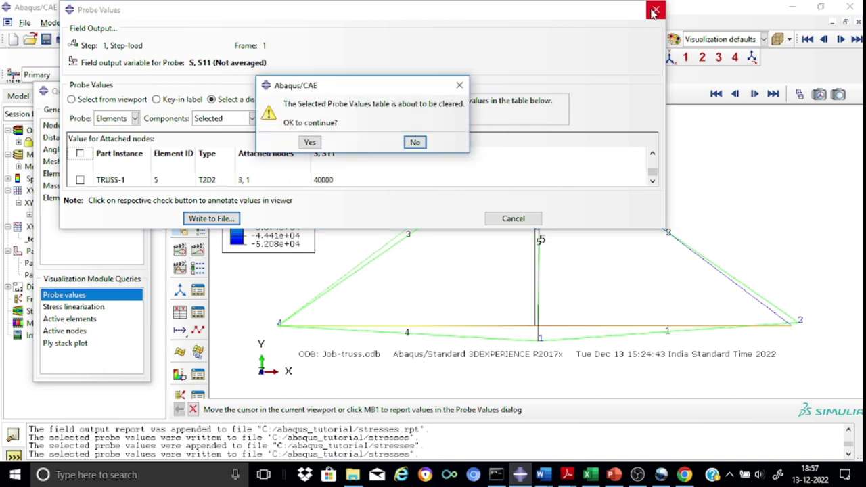
pyautogui.click(306, 145)
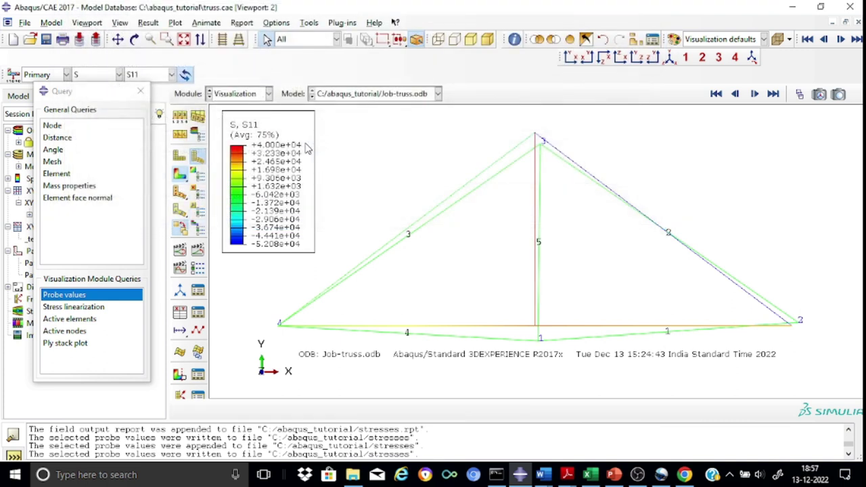
pyautogui.click(141, 90)
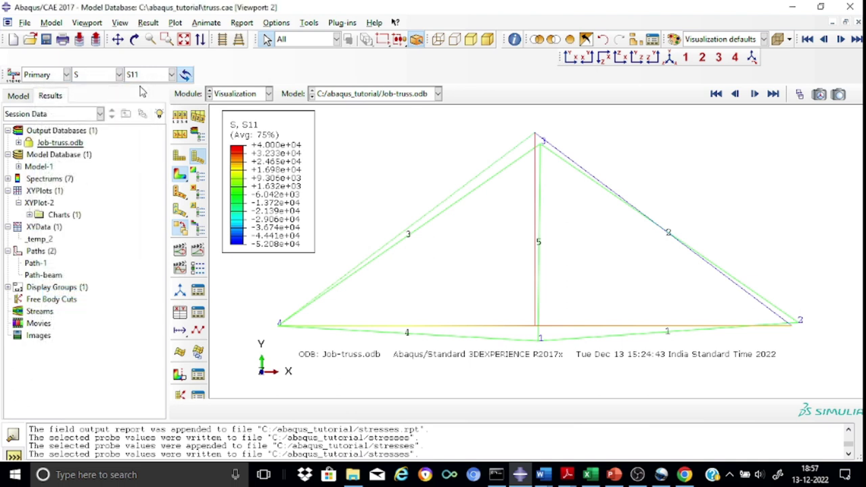